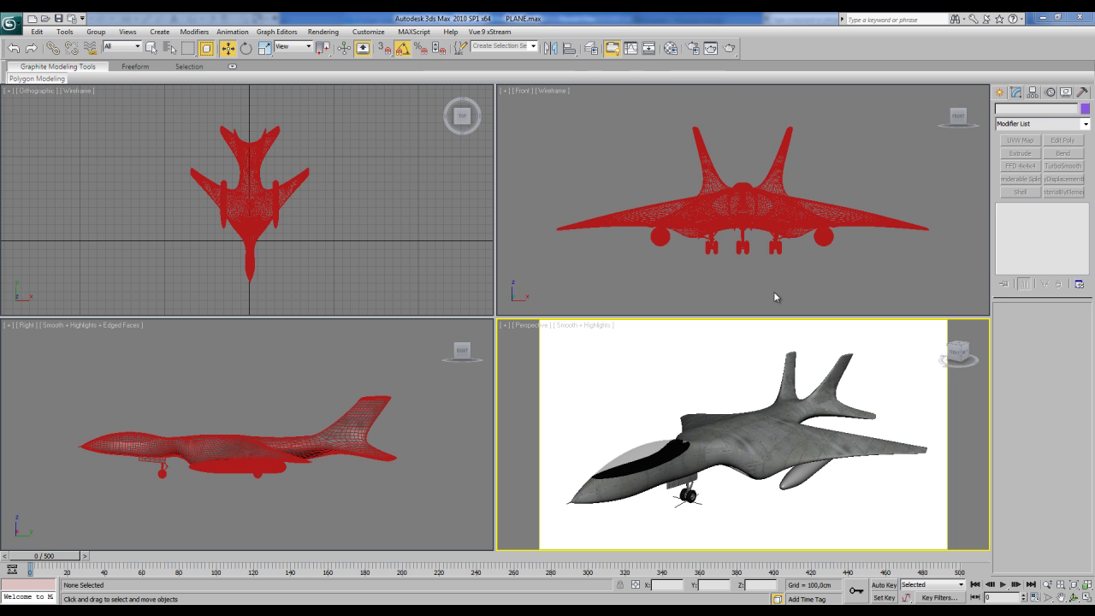
Switch the active viewport back and forth between Front and Perspective around the plane
left_click(685, 252)
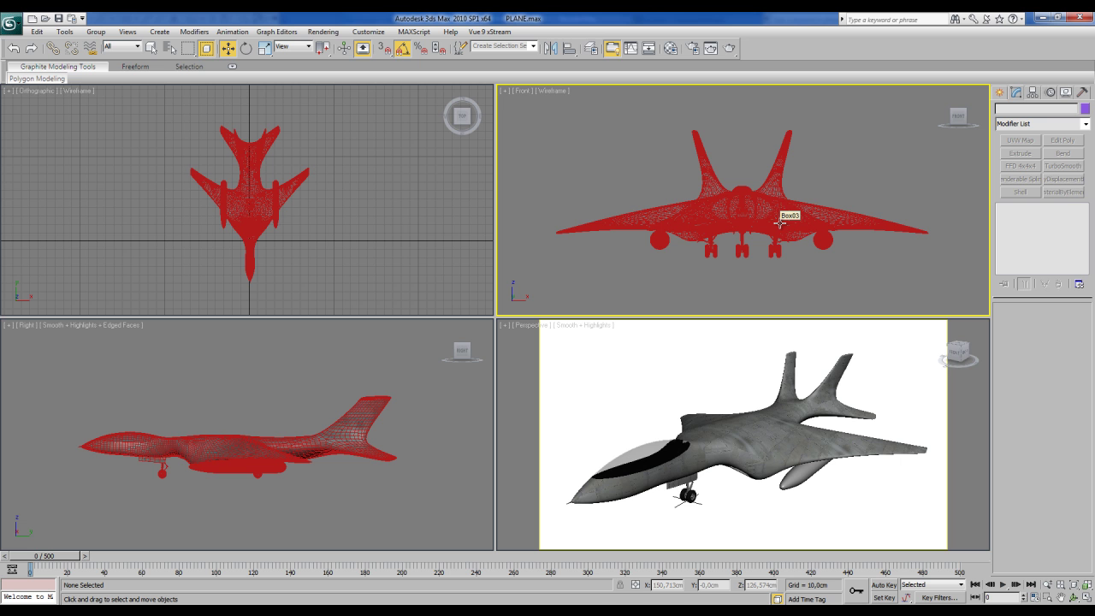
left_click(741, 381)
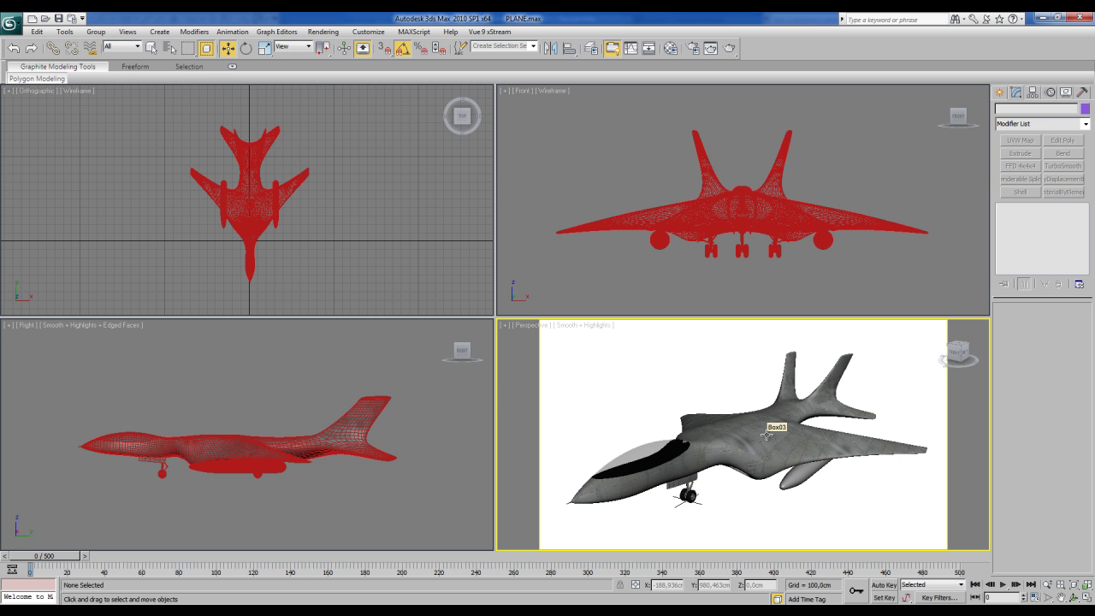
left_click(704, 308)
left_click(707, 369)
left_click(696, 296)
left_click(697, 358)
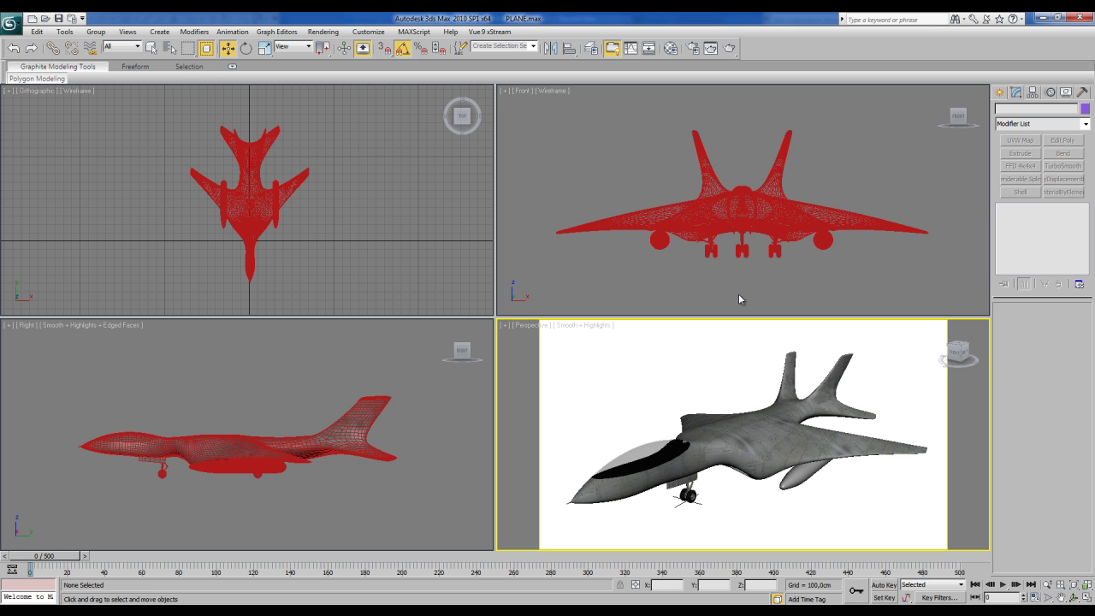
Add a ProOptimizer modifier to the selected plane and run Calculate
left_click(727, 220)
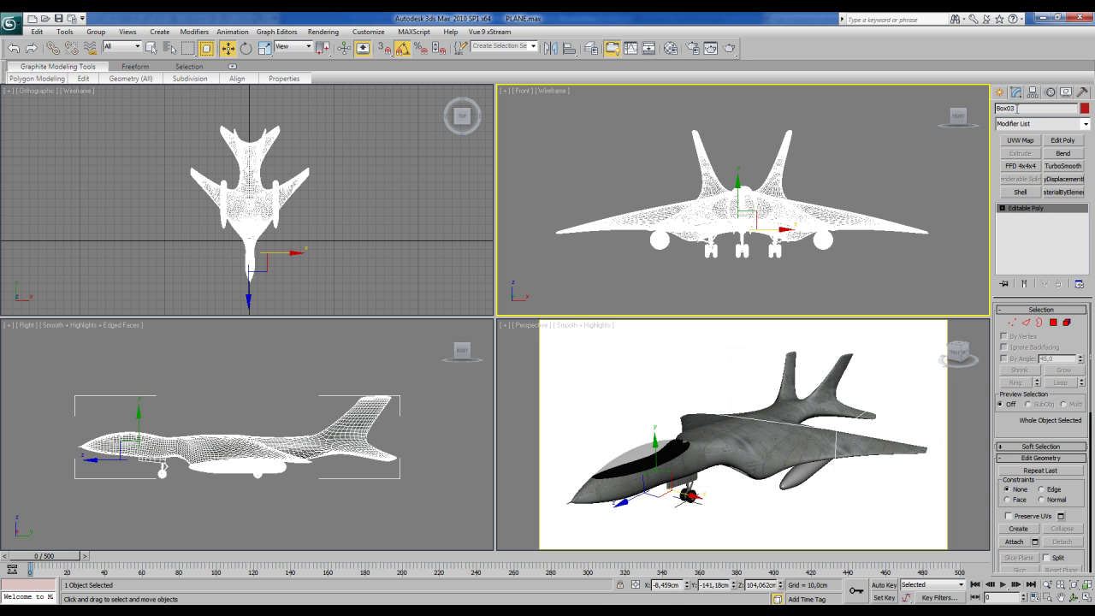
left_click(1069, 126)
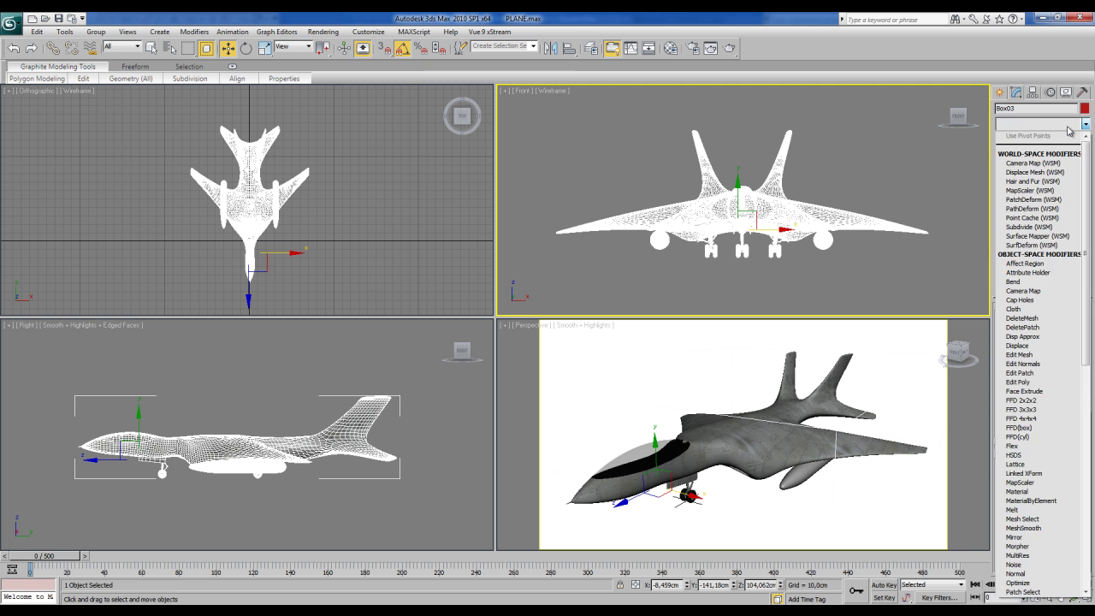
type("proj")
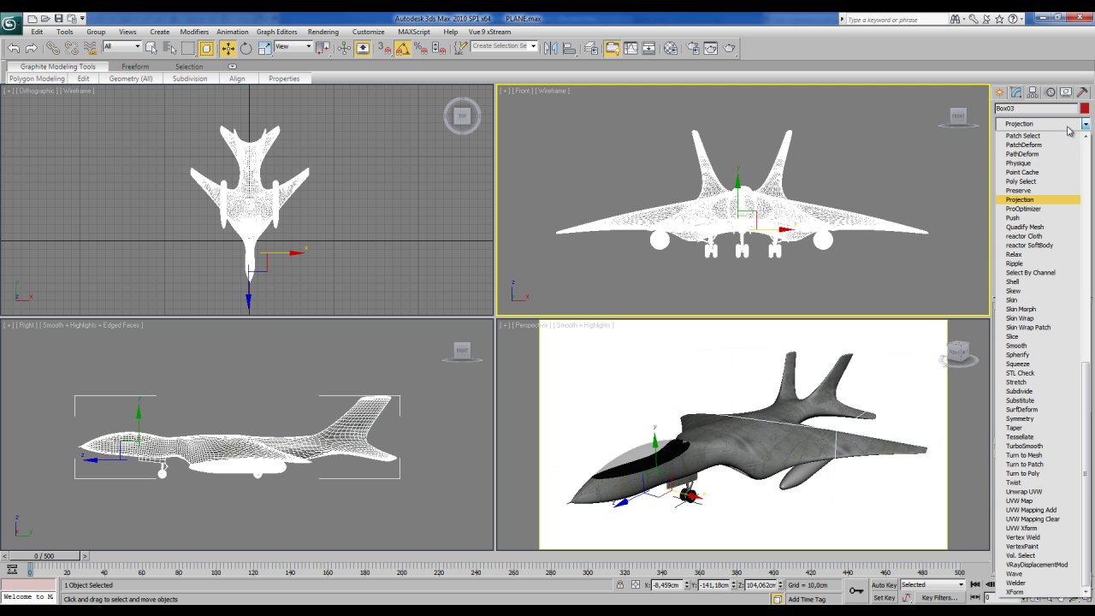
type("o")
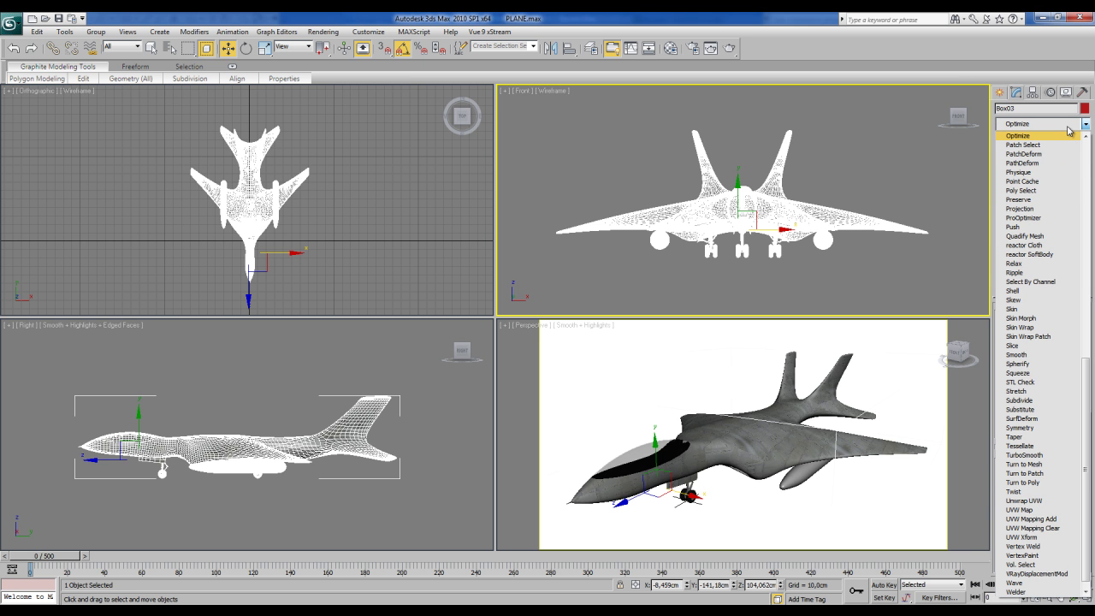
left_click(1024, 218)
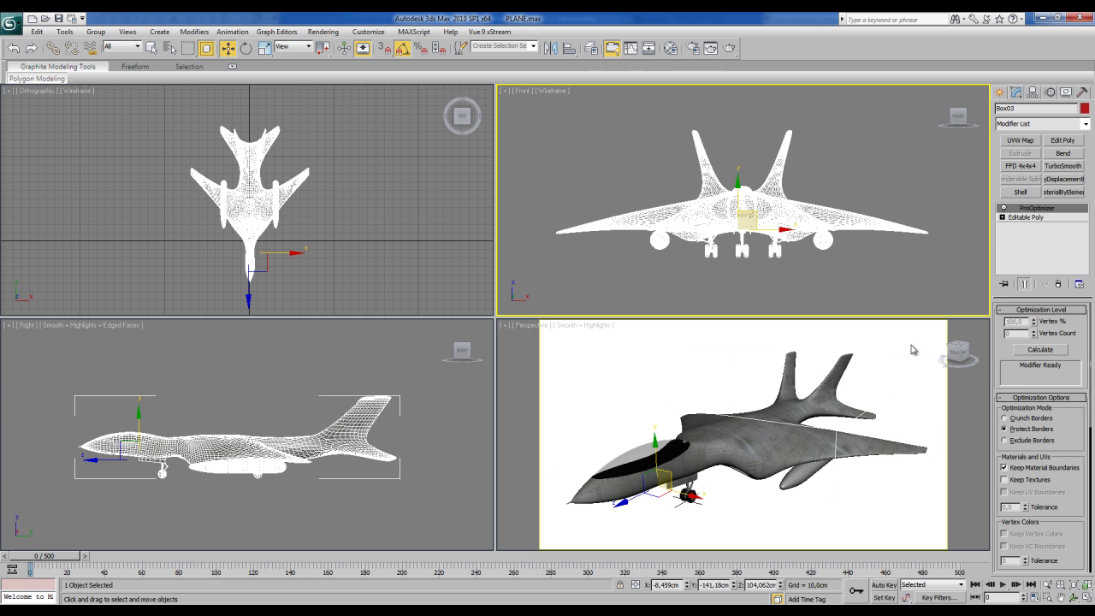
left_click(1039, 351)
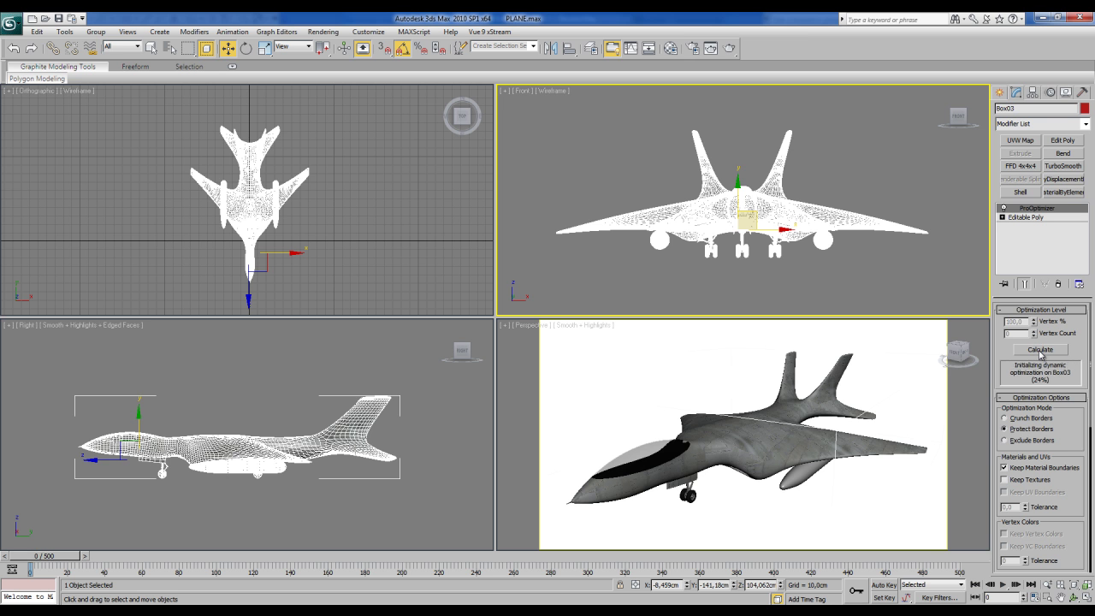
Show Perspective viewport statistics and set Vertex % to 20, leaving 8974 vertices
right_click(657, 366)
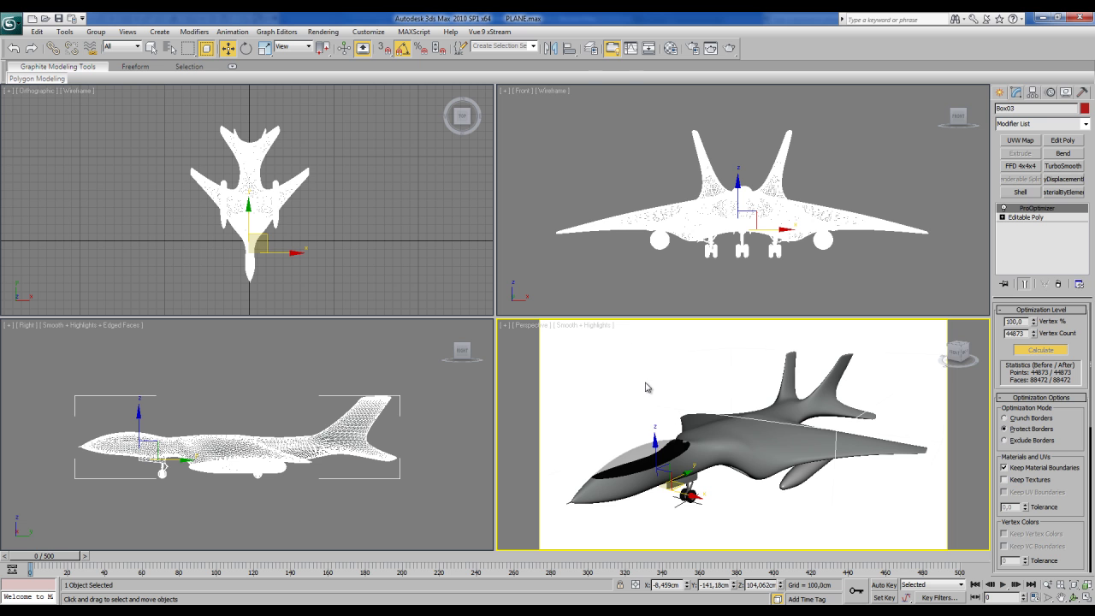
key("7")
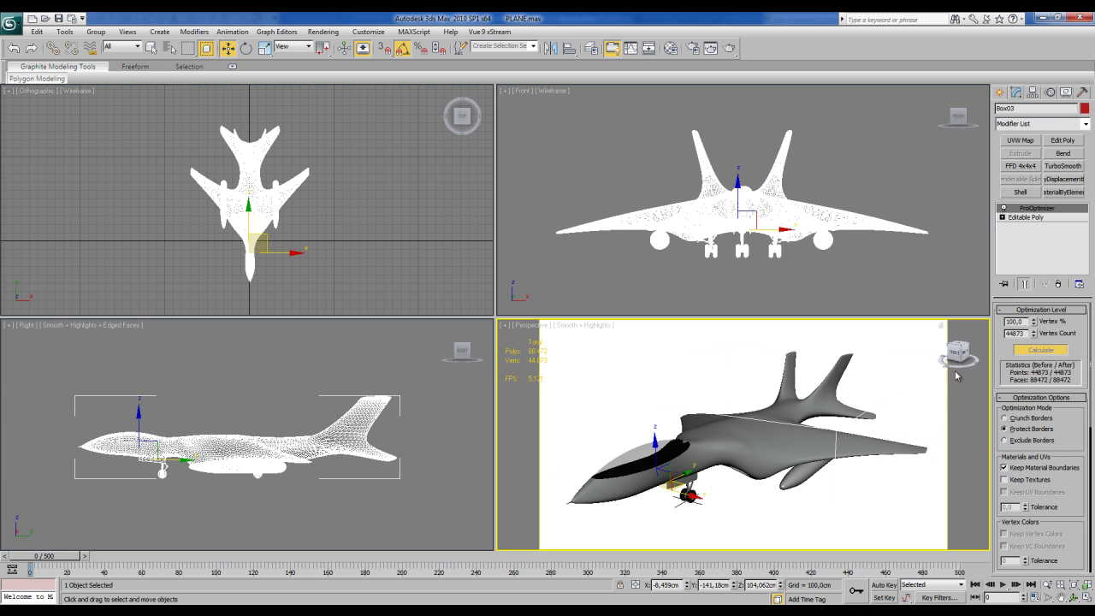
left_click(1014, 321)
type("20")
key("Return")
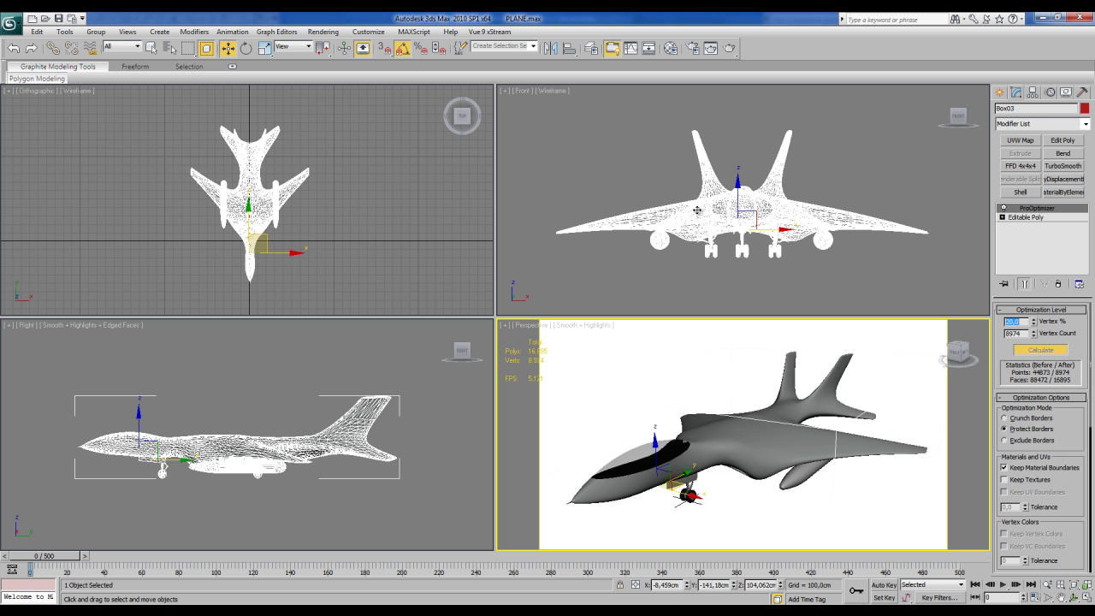
Select the plane in the Front viewport and convert it to an Editable Mesh
left_click(1000, 92)
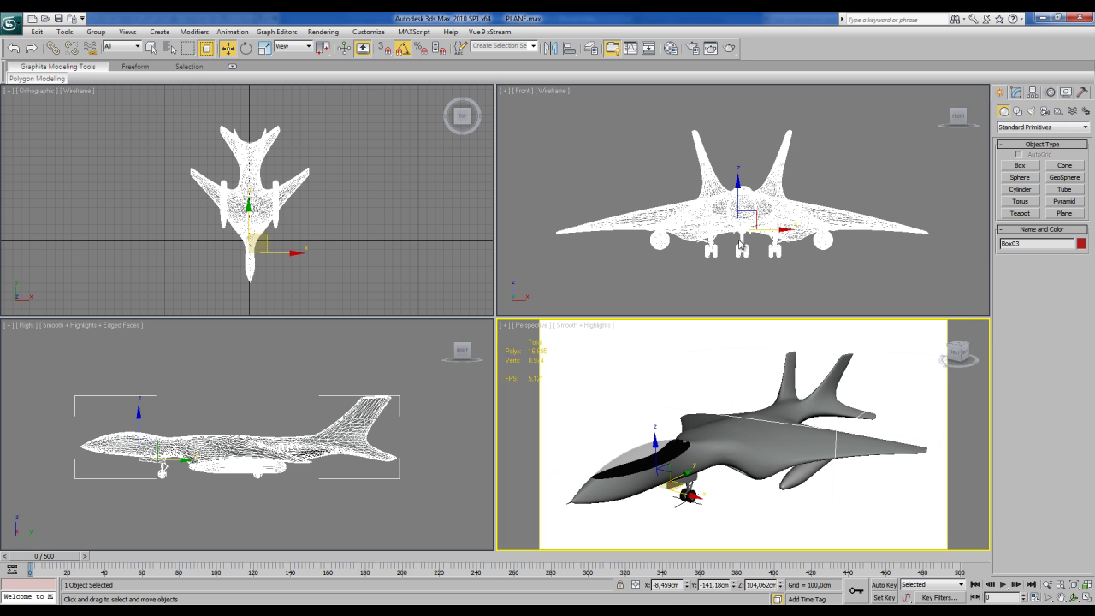
left_click(741, 247)
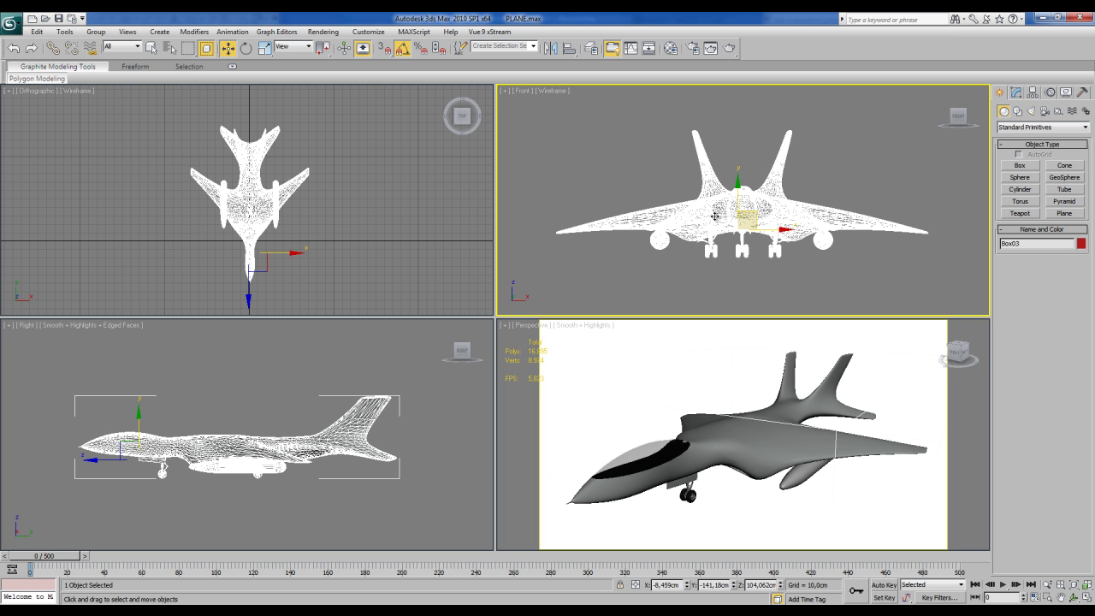
left_click(714, 215)
middle_click_drag(714, 216, 717, 219, "alt")
right_click(715, 216)
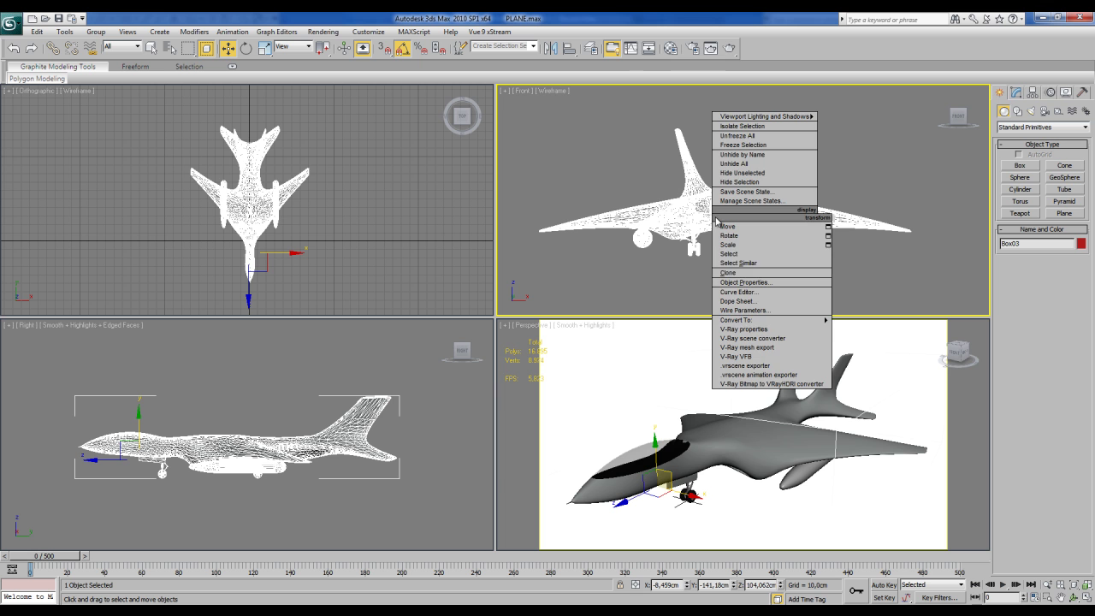
mouse_move(743, 321)
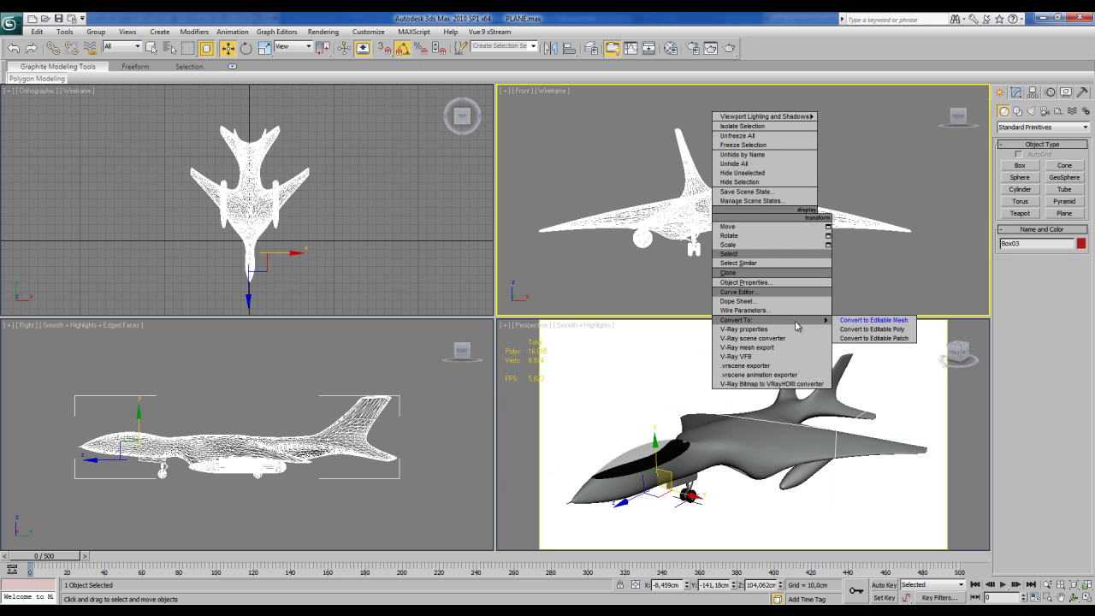
left_click(875, 321)
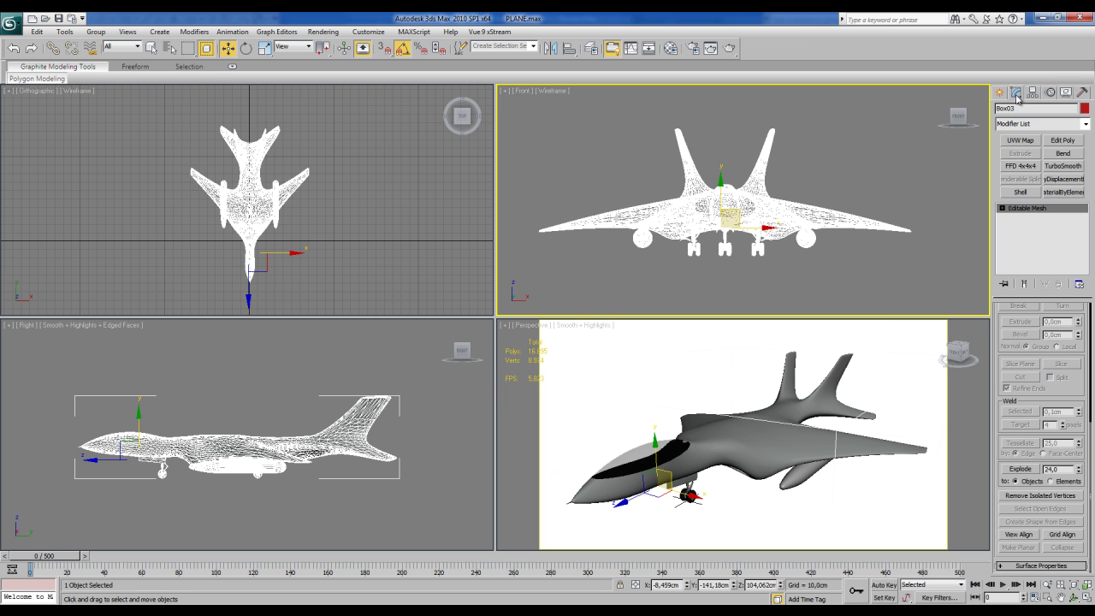
scroll(1001, 321, "up", 5)
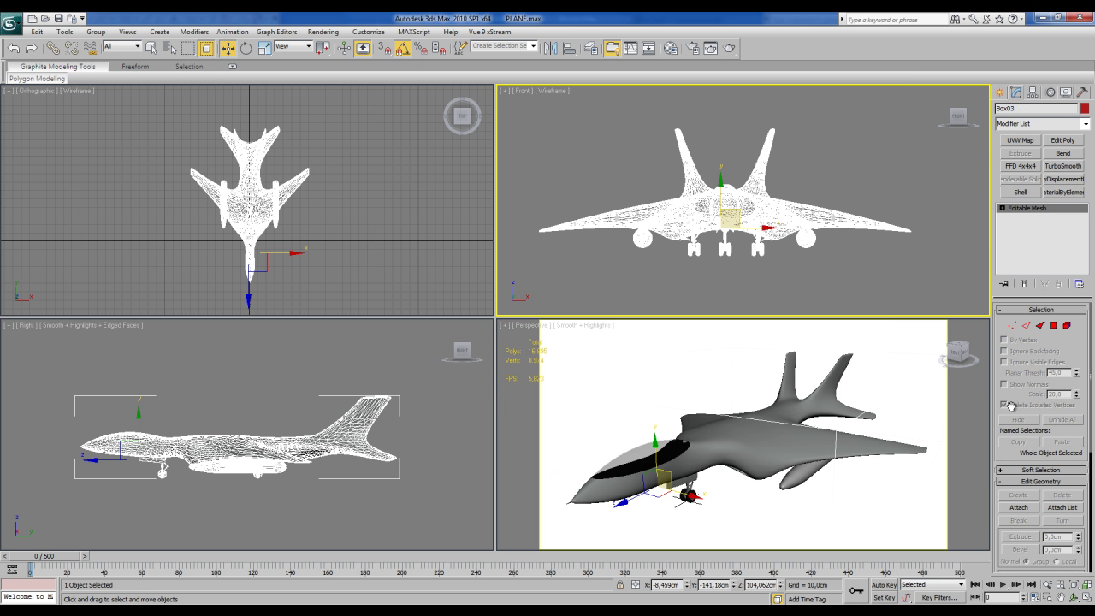
In Edge mode, select all the plane's edges, set them to Invisible, then deselect
left_click(1027, 326)
scroll(781, 287, "down", 3)
left_click_drag(601, 135, 859, 291)
scroll(748, 241, "up", 5)
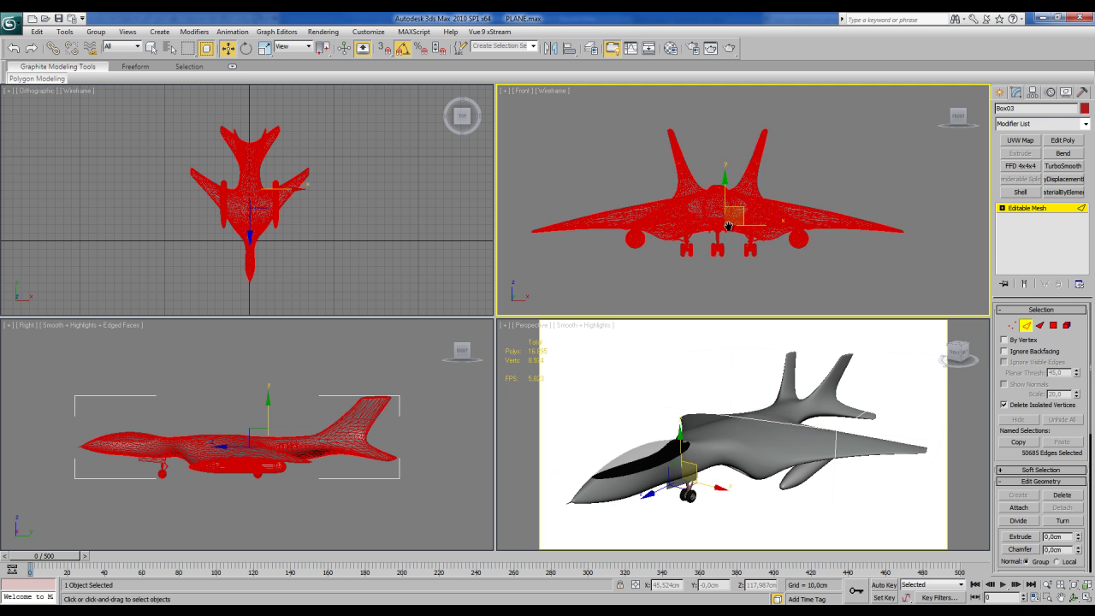
scroll(1032, 426, "down", 10)
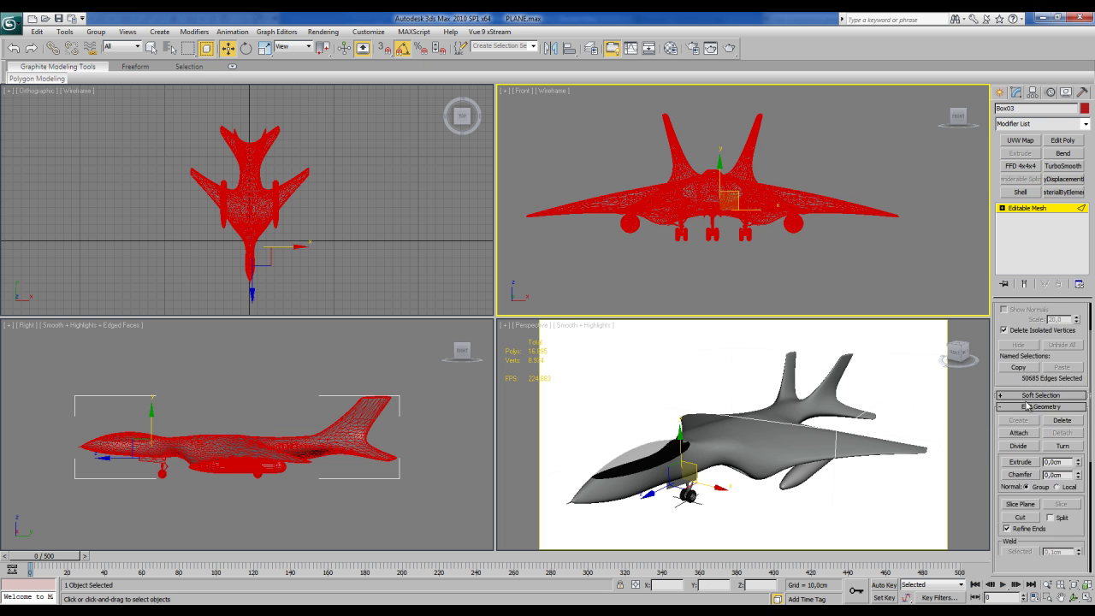
scroll(1032, 425, "down", 1)
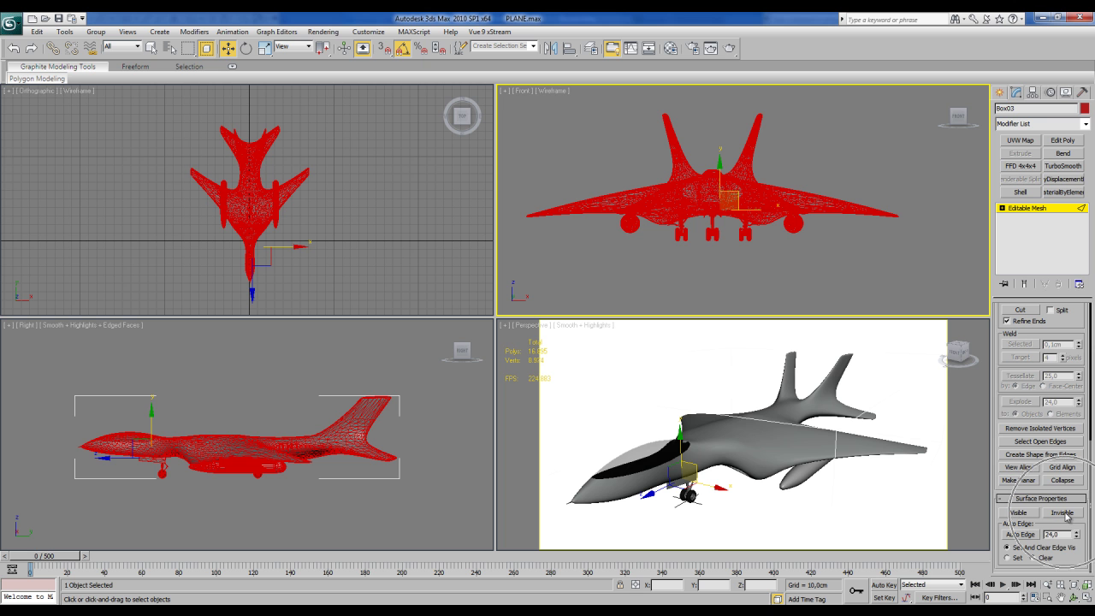
key("z")
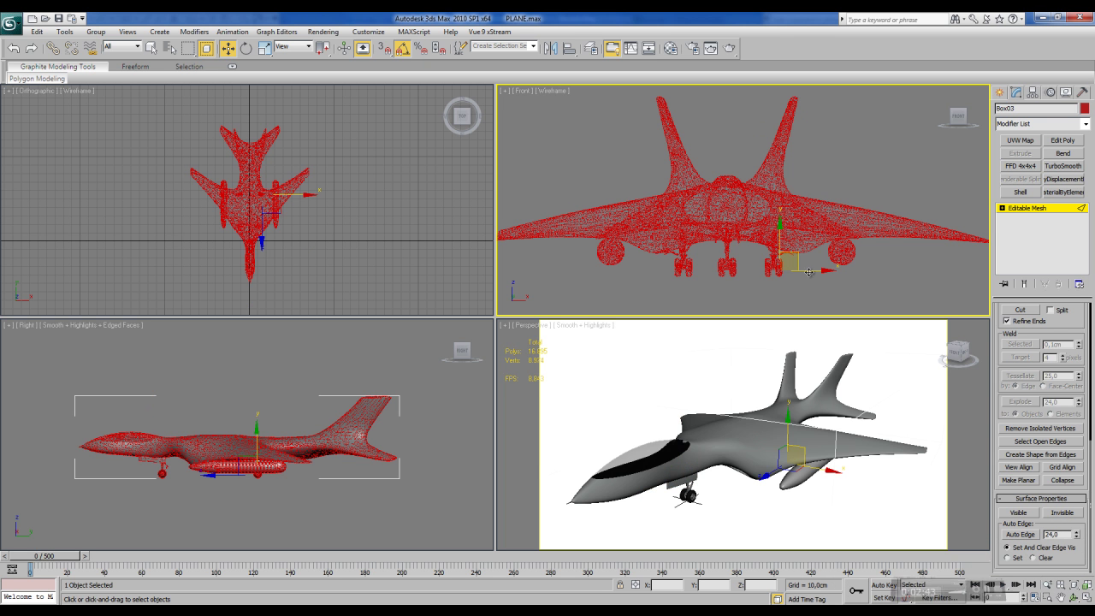
left_click(770, 294)
key("F8")
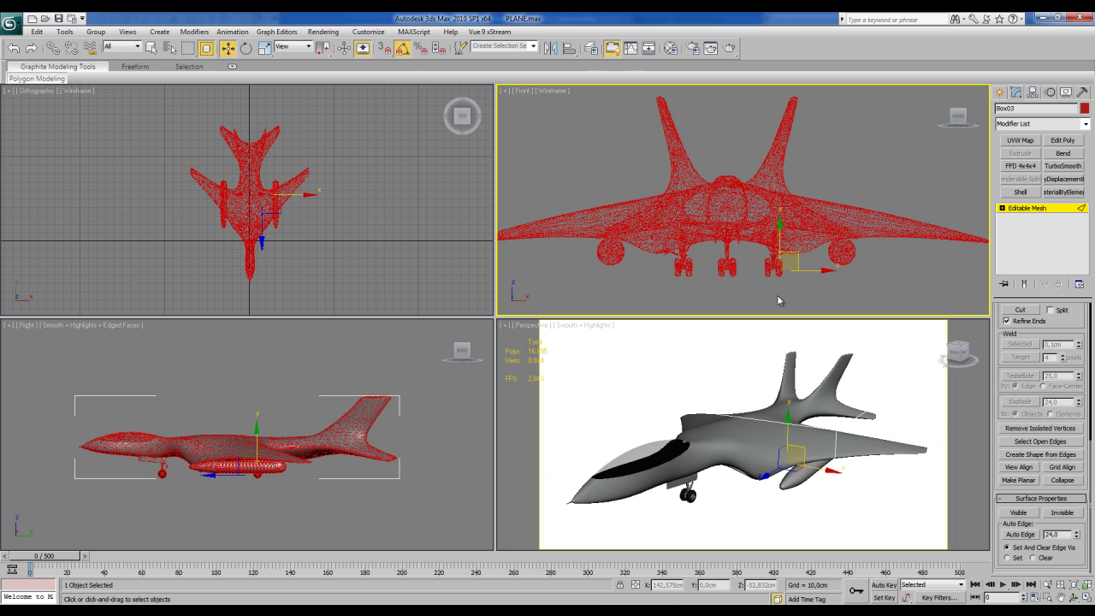
left_click(777, 298)
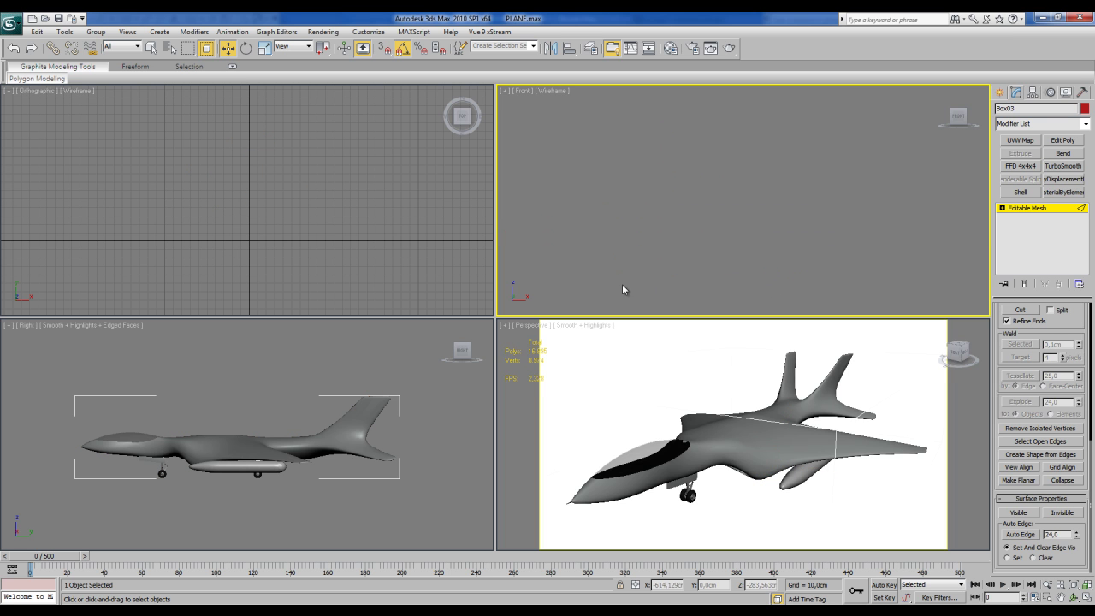
Box-select the landing-gear wheel parts in the Front view and make their edges visible
left_click_drag(609, 288, 824, 180)
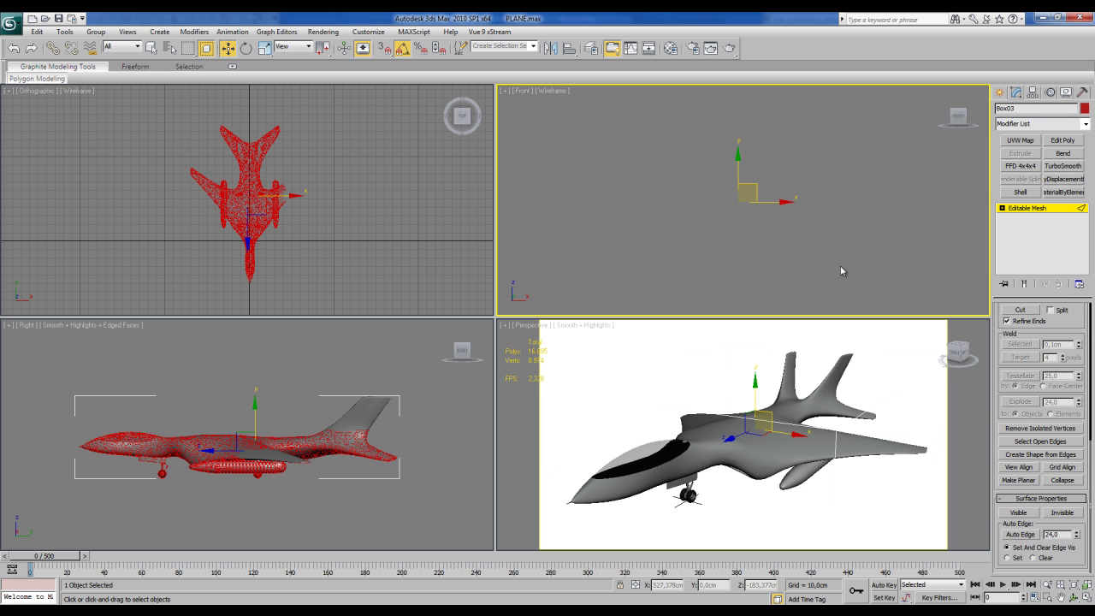
middle_click_drag(794, 254, 736, 225)
scroll(736, 225, "up", 8)
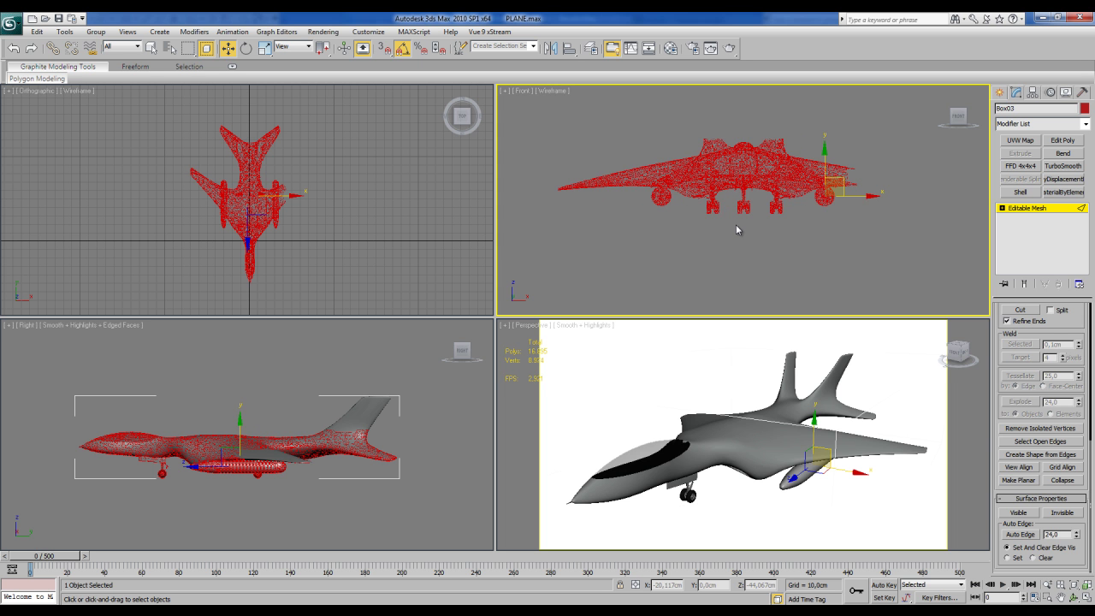
scroll(736, 225, "up", 3)
middle_click_drag(736, 225, 734, 200)
scroll(734, 203, "up", 4)
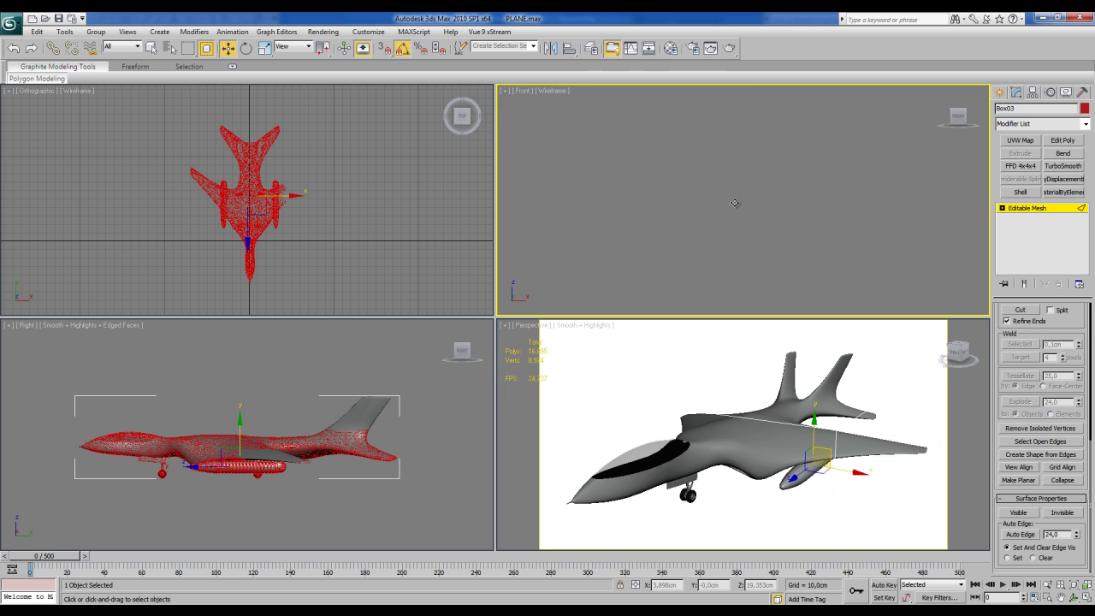
scroll(735, 205, "up", 2)
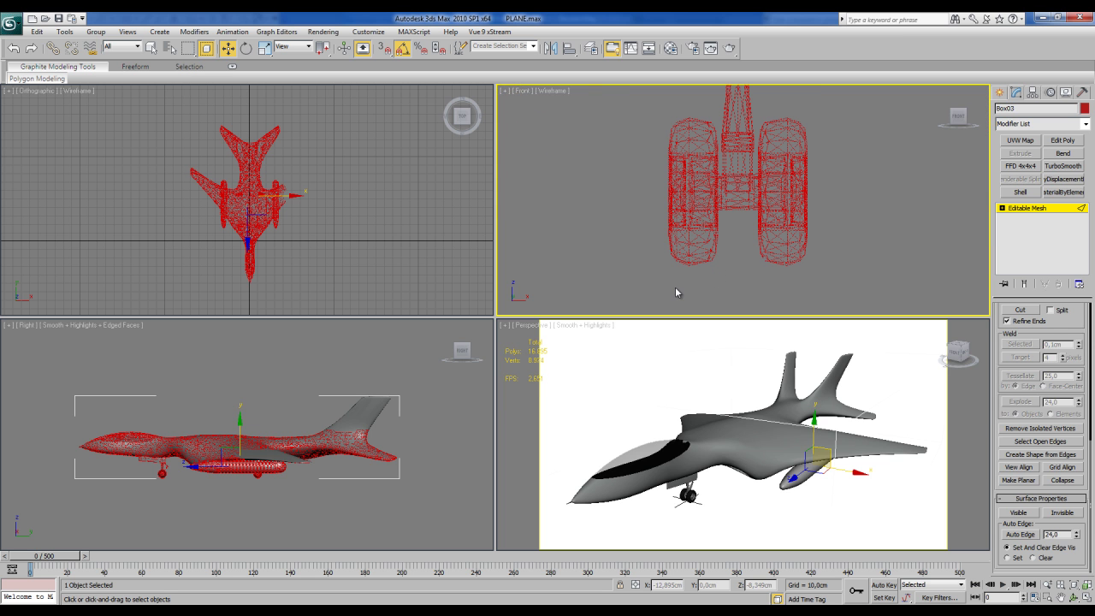
left_click_drag(652, 286, 863, 250)
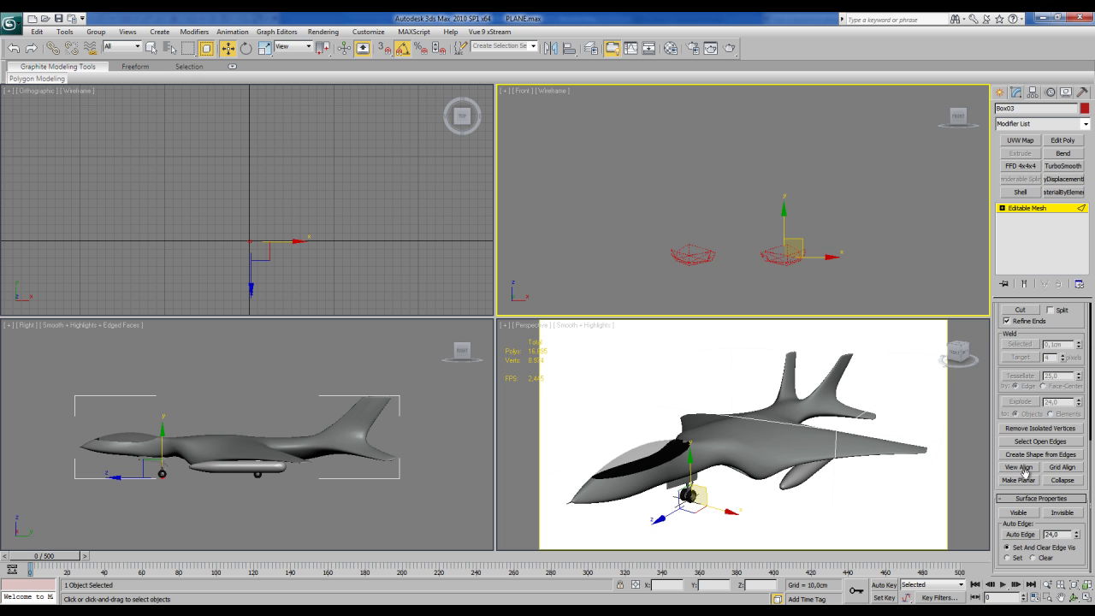
left_click(1021, 513)
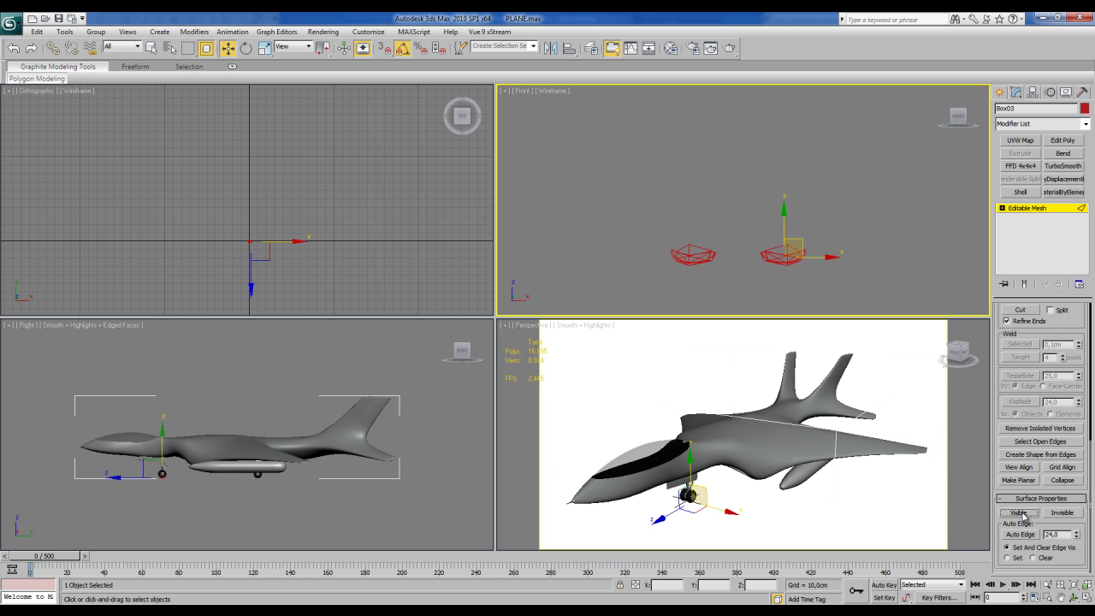
left_click(728, 292)
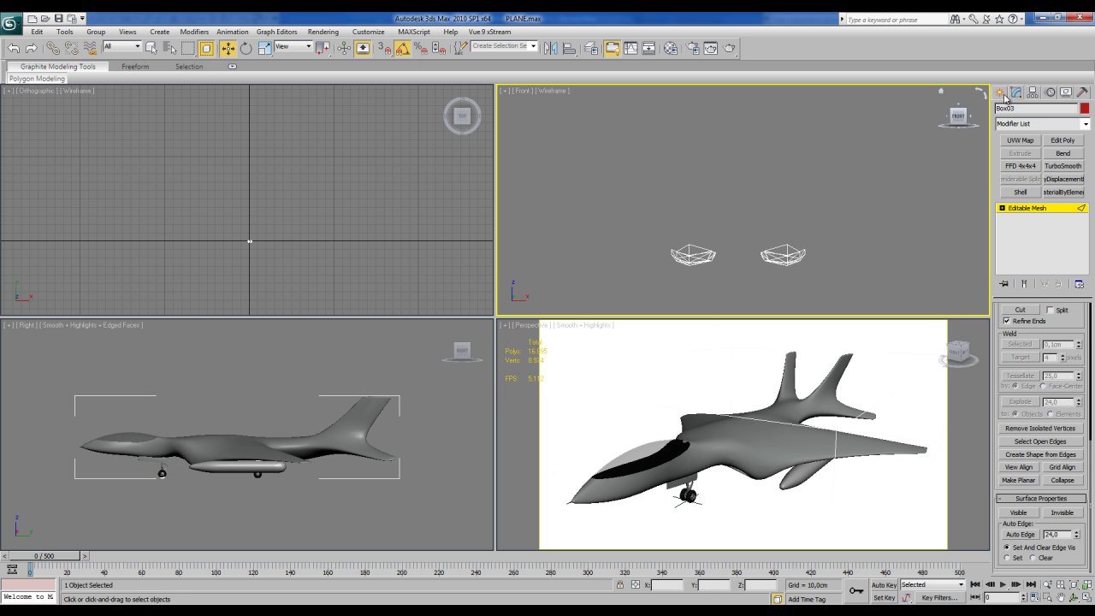
Leave mesh editing with nothing selected and cycle through the Front, Top and Perspective viewports
left_click(1001, 92)
left_click(779, 280)
left_click(692, 351)
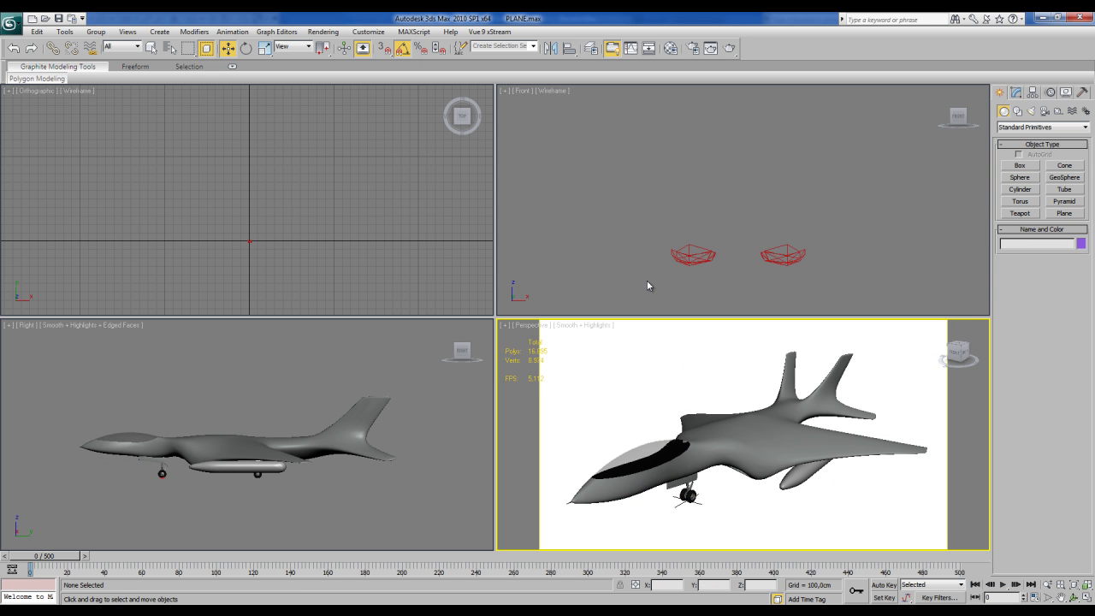
left_click(647, 280)
scroll(646, 280, "down", 6)
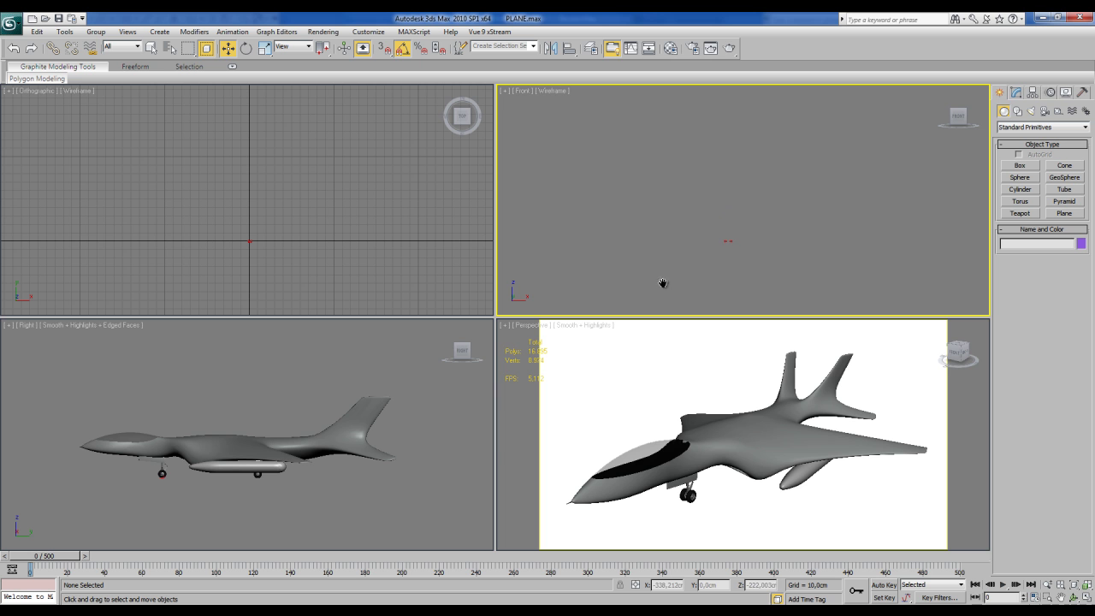
middle_click_drag(663, 283, 664, 284)
left_click(436, 262)
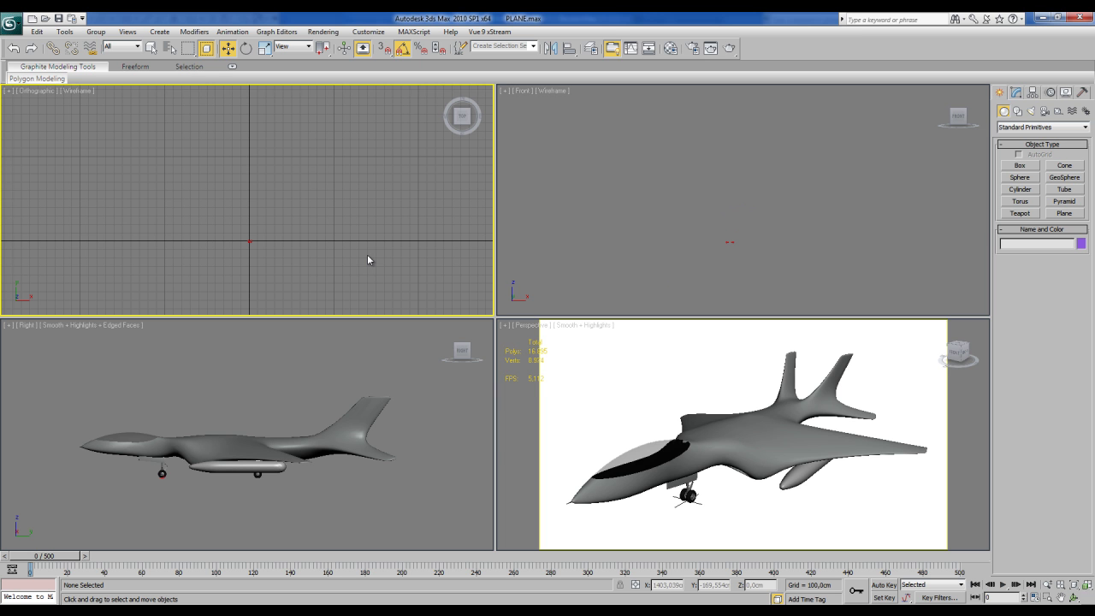
left_click(623, 365)
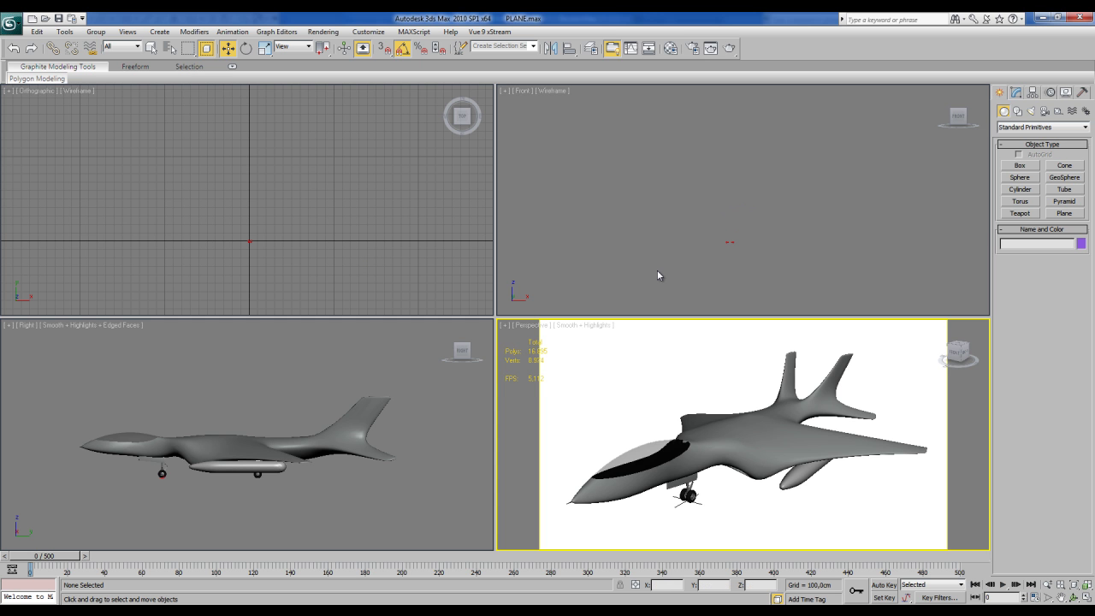
left_click(657, 275)
left_click(681, 380)
Export the scene to the Desktop as AutoCAD DXF file 'PLANE 1', accepting the export options
left_click(9, 29)
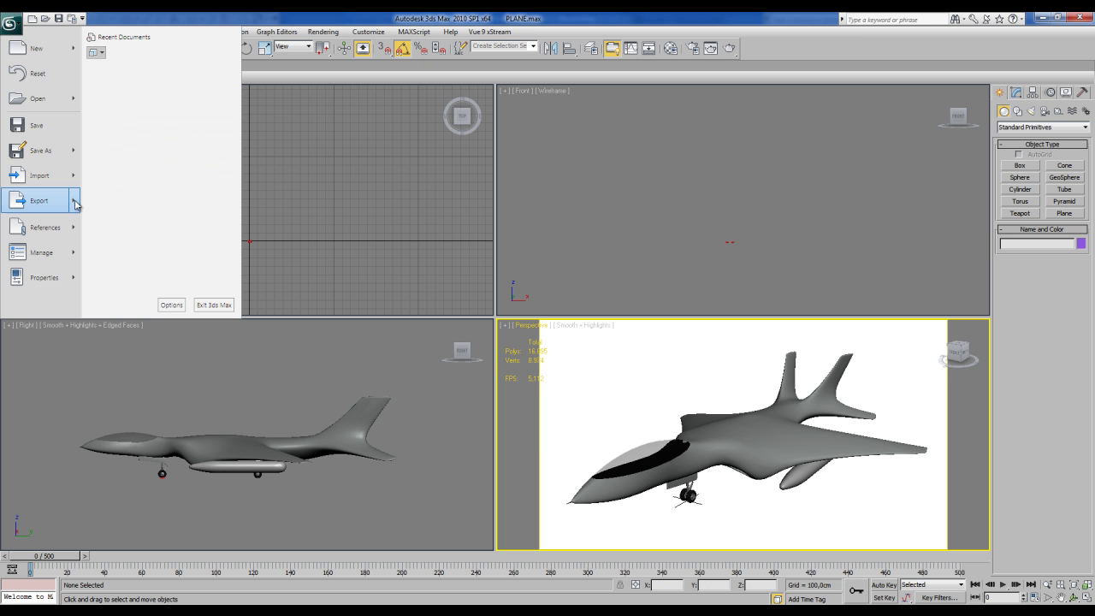
mouse_move(75, 202)
left_click(123, 77)
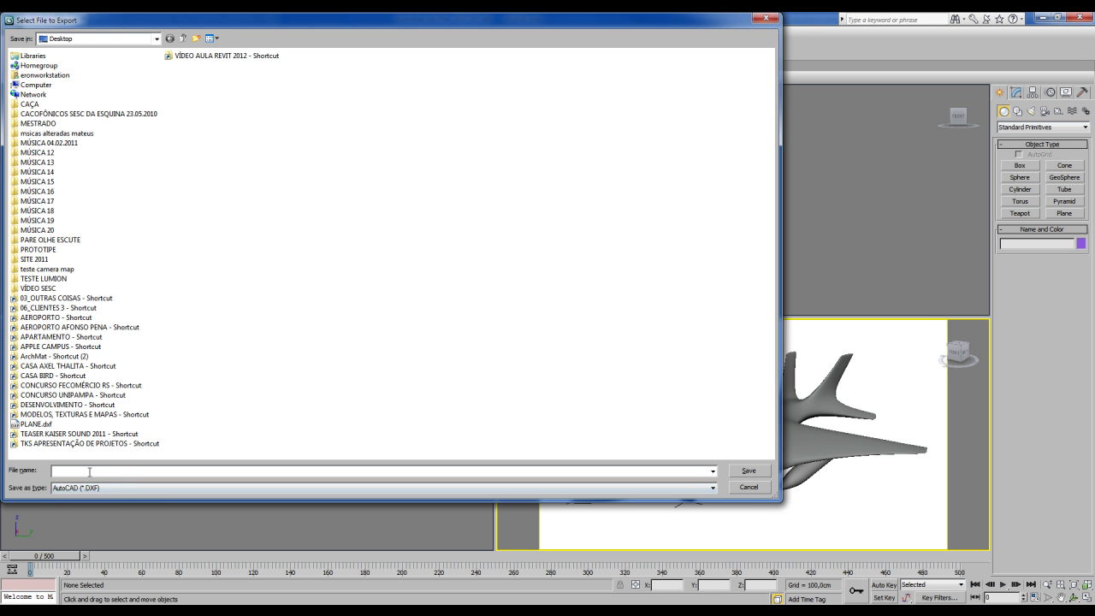
type("PLA")
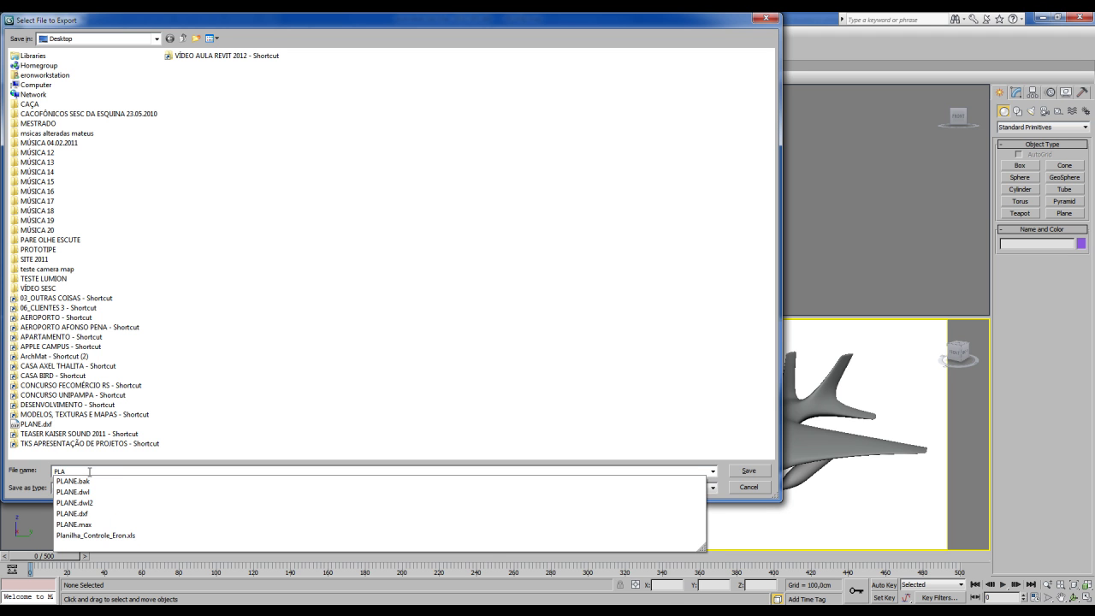
type("NE 1")
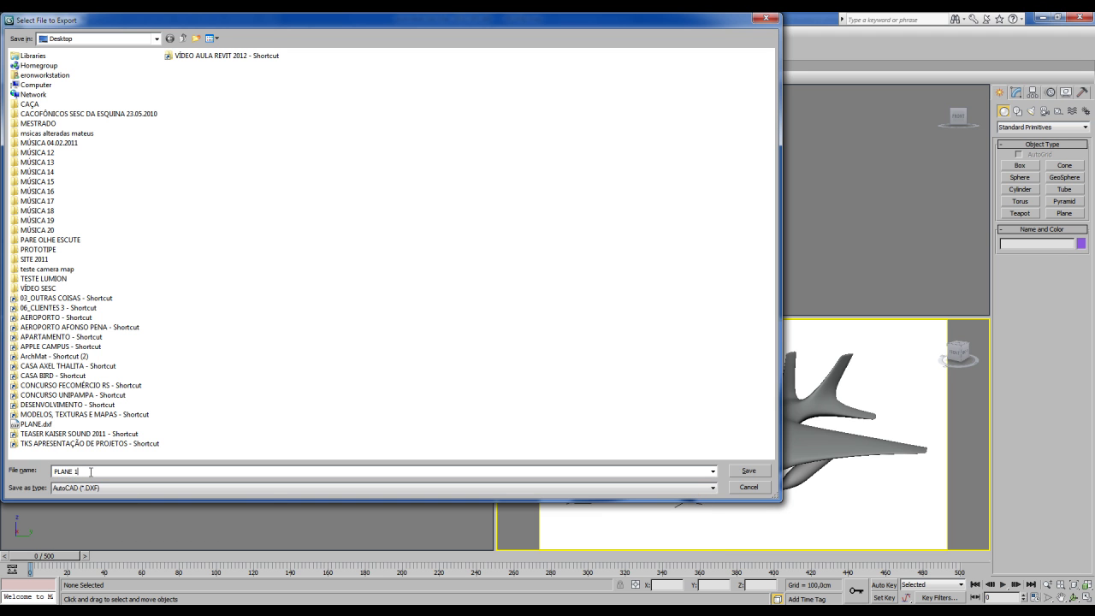
left_click(749, 471)
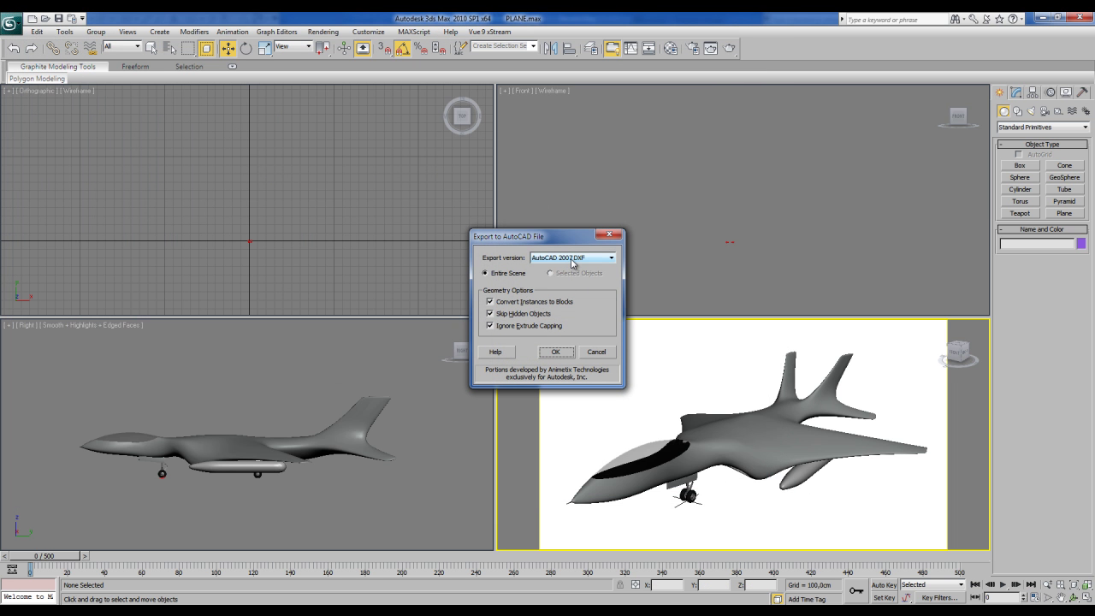
left_click(555, 352)
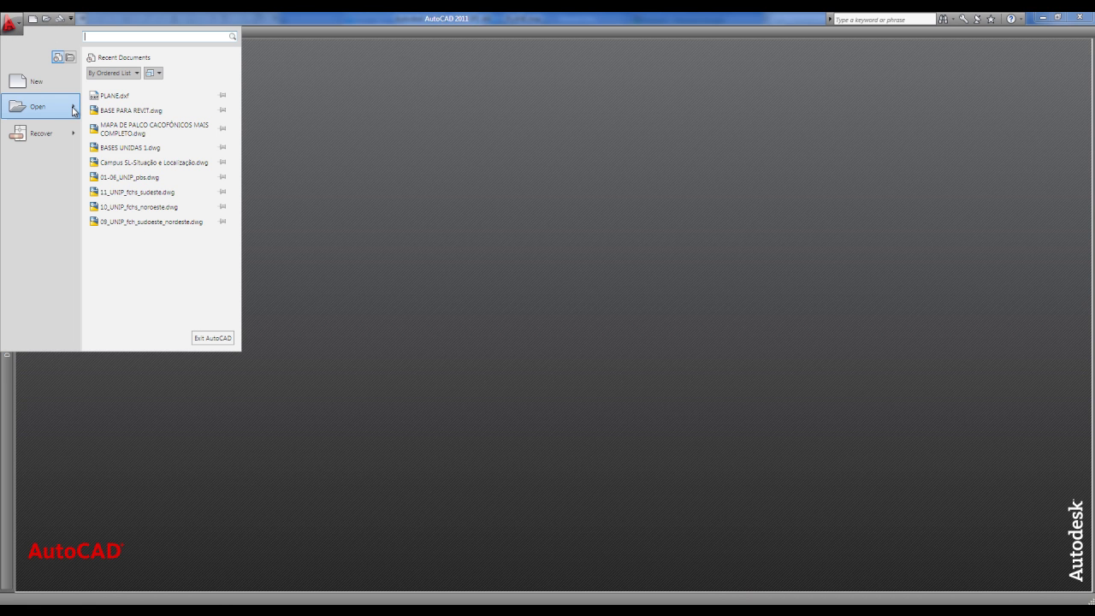
In the Select File dialog, choose PLANE 1.DXF with DXF (*.dxf) as the file type
mouse_move(59, 104)
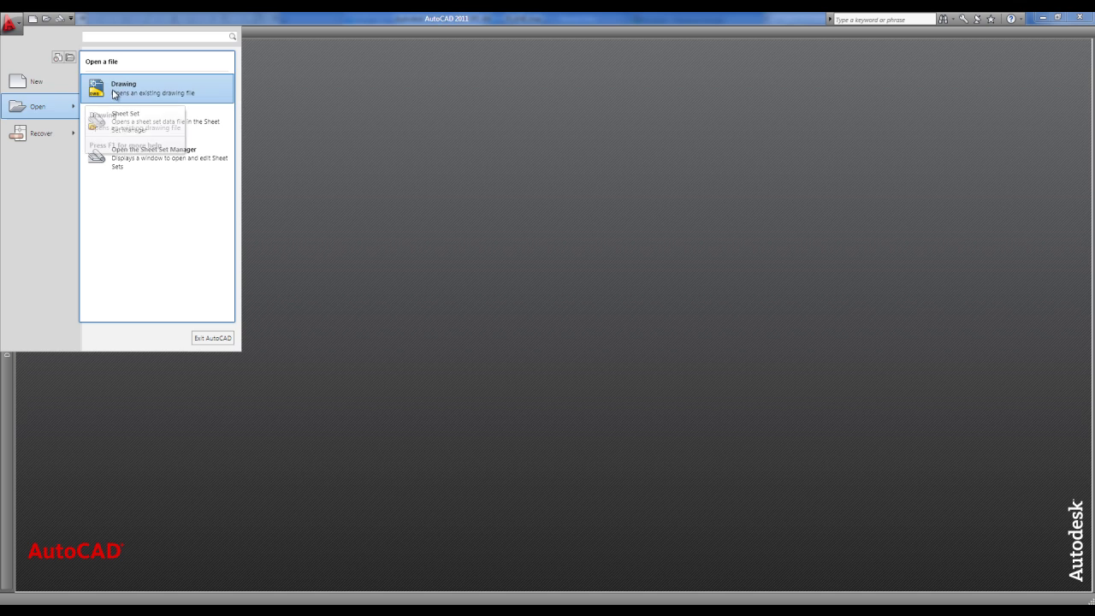
left_click(119, 86)
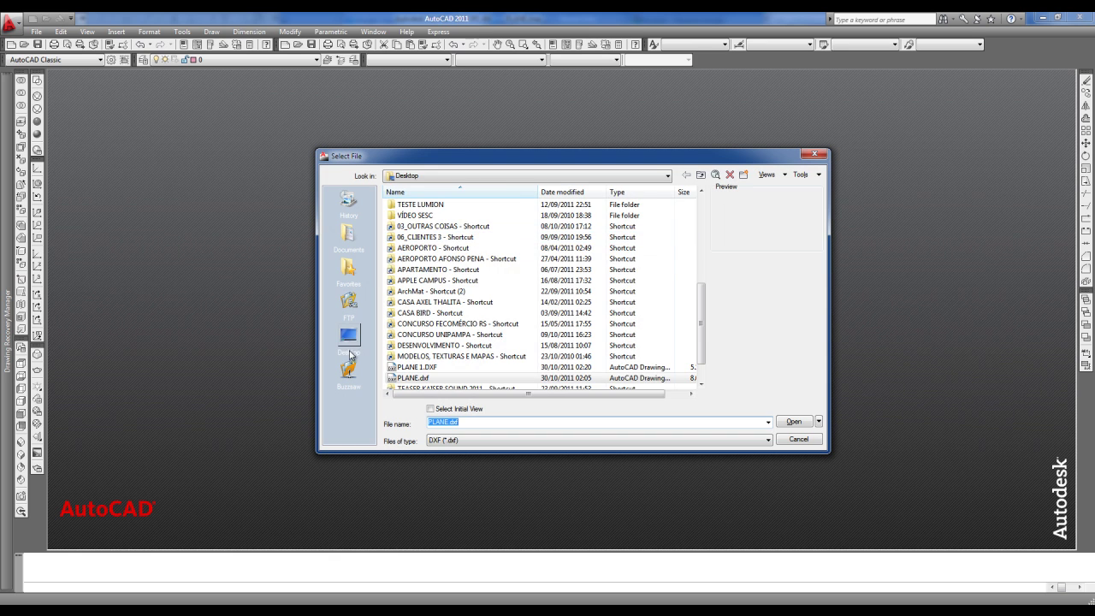
type("PLANE.dxf")
left_click_drag(701, 256, 702, 369)
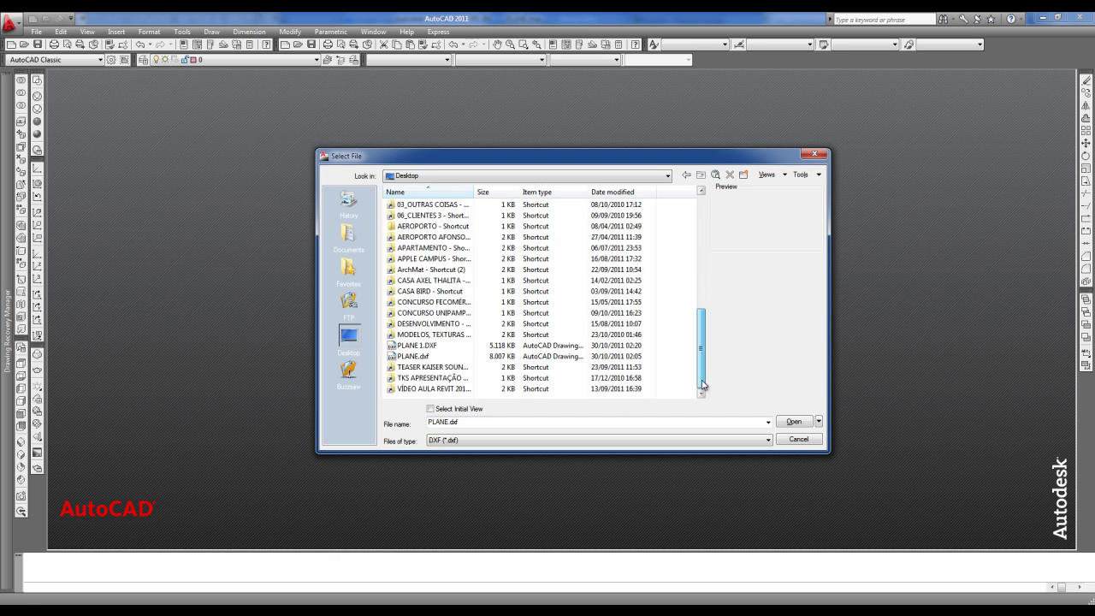
left_click(420, 346)
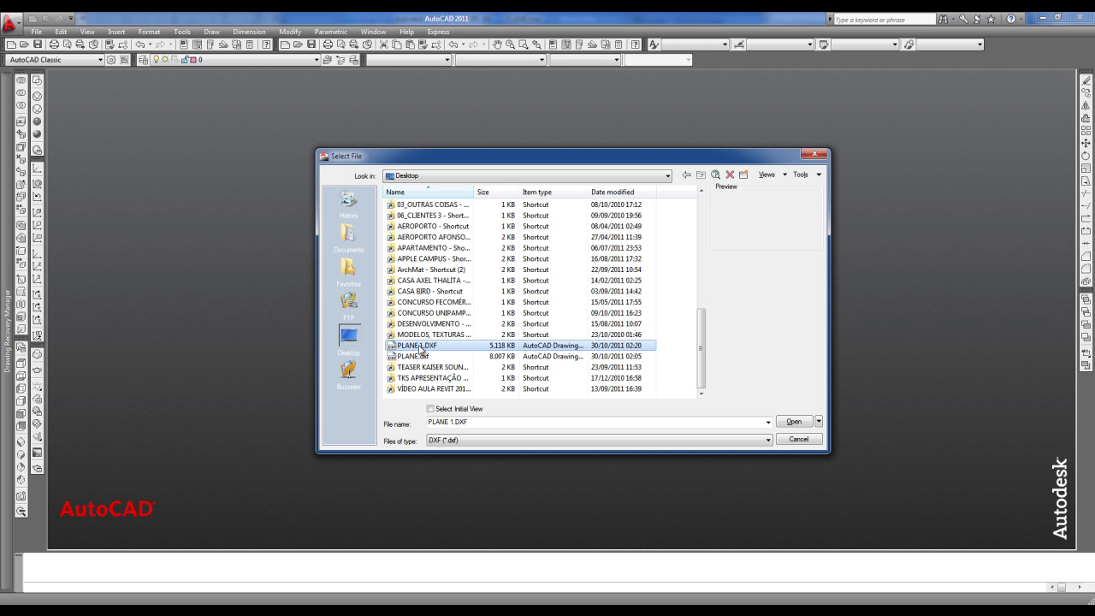
left_click(454, 442)
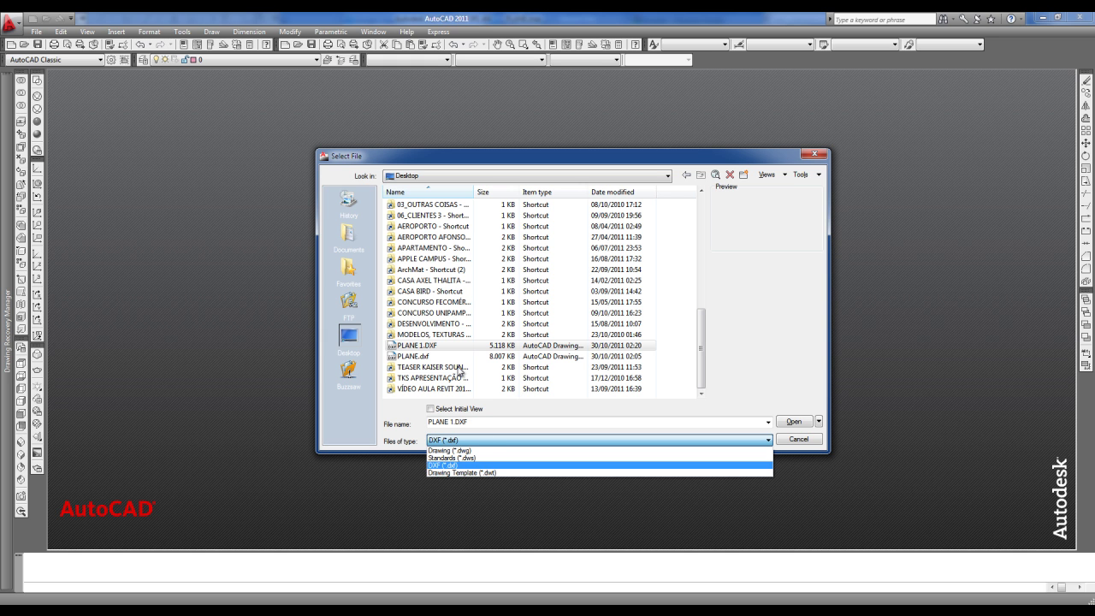
left_click(452, 442)
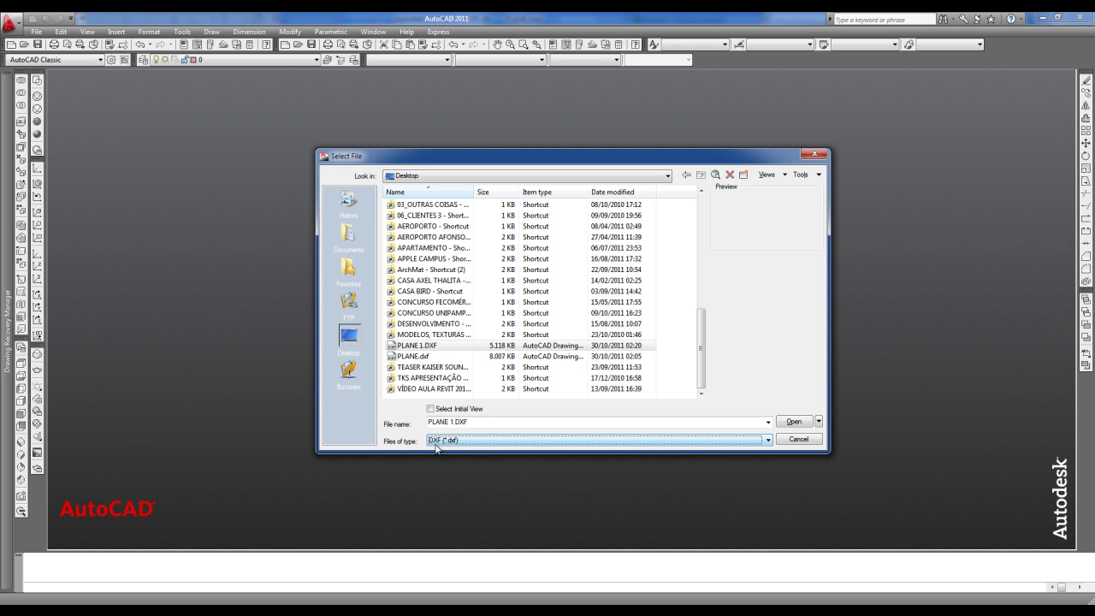
Open PLANE 1.DXF and pan and zoom until the whole aircraft is visible
left_click(462, 443)
left_click(465, 445)
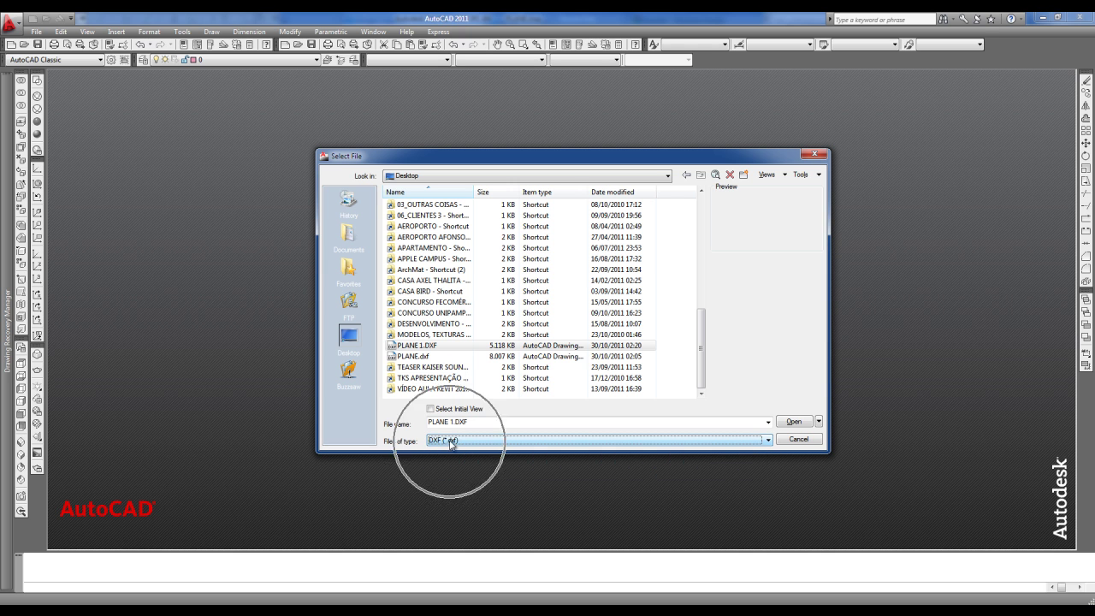
left_click(794, 421)
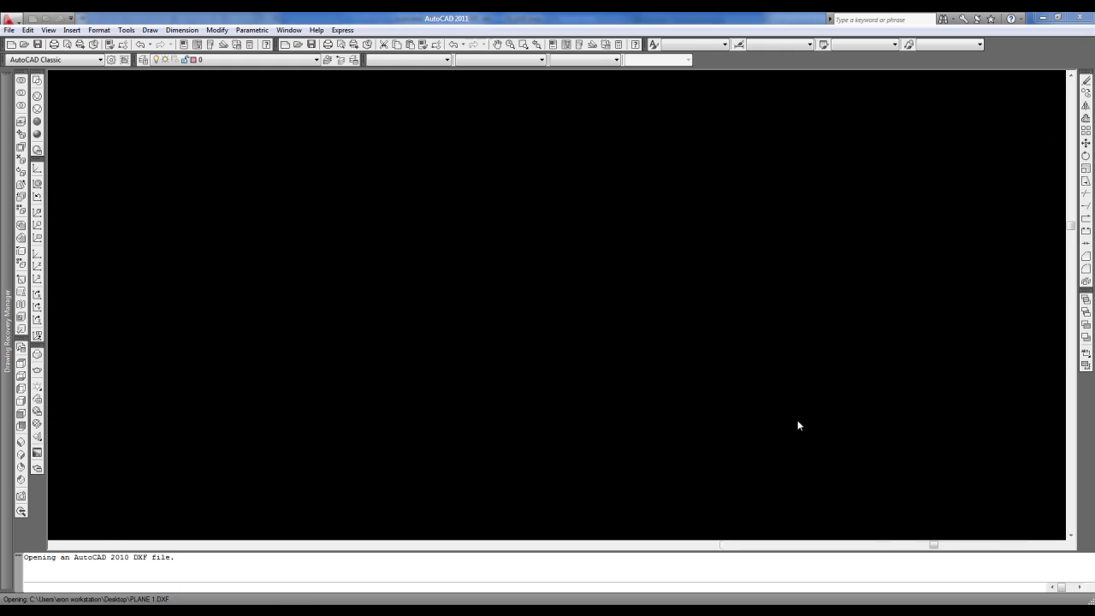
mouse_move(798, 421)
middle_mouse_down()
mouse_move(567, 369)
mouse_move(548, 386)
mouse_move(442, 369)
mouse_move(541, 412)
middle_mouse_up()
scroll(541, 412, "up", 5)
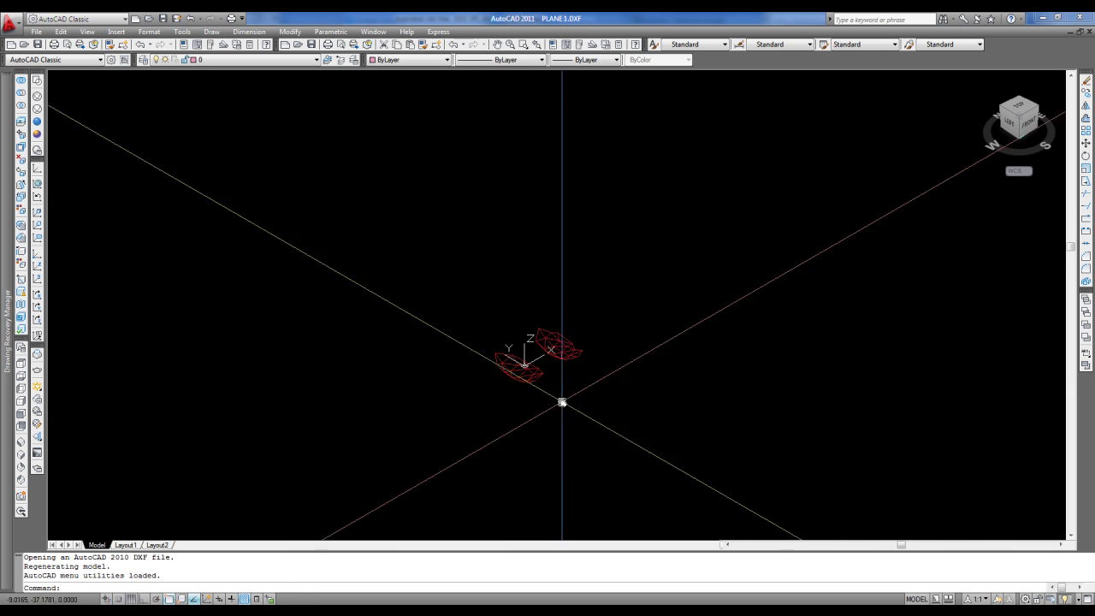
scroll(557, 399, "up", 3)
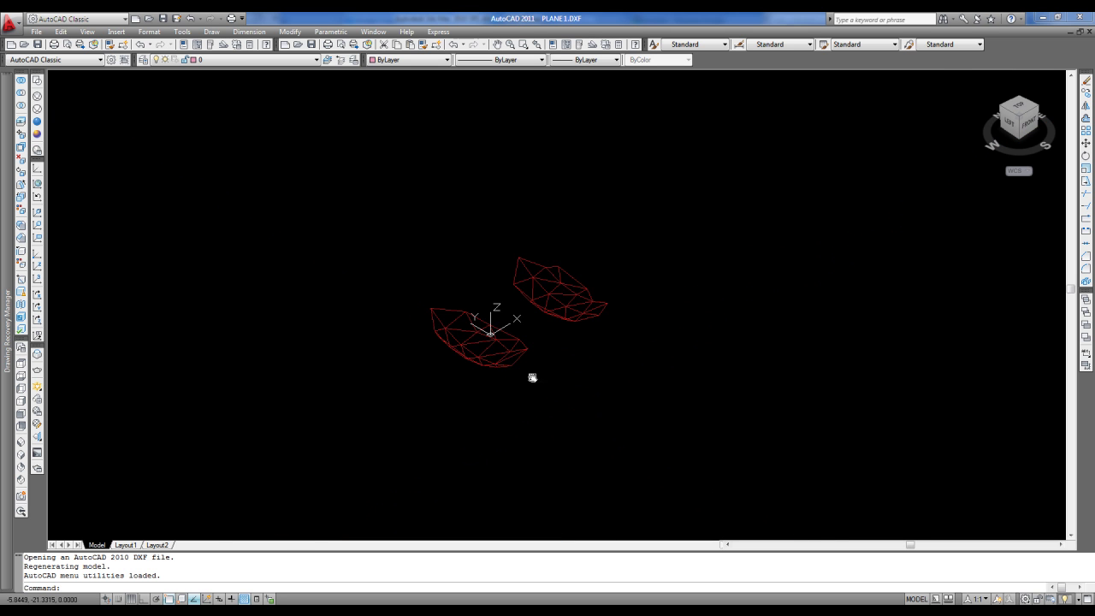
scroll(511, 367, "down", 5)
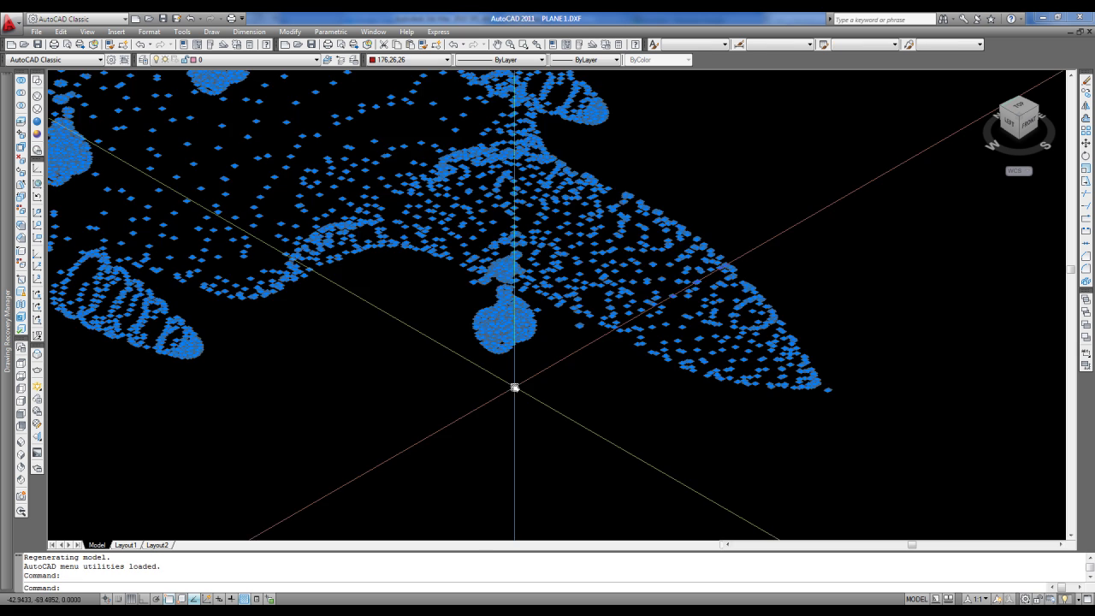
scroll(516, 387, "down", 4)
scroll(544, 398, "up", 3)
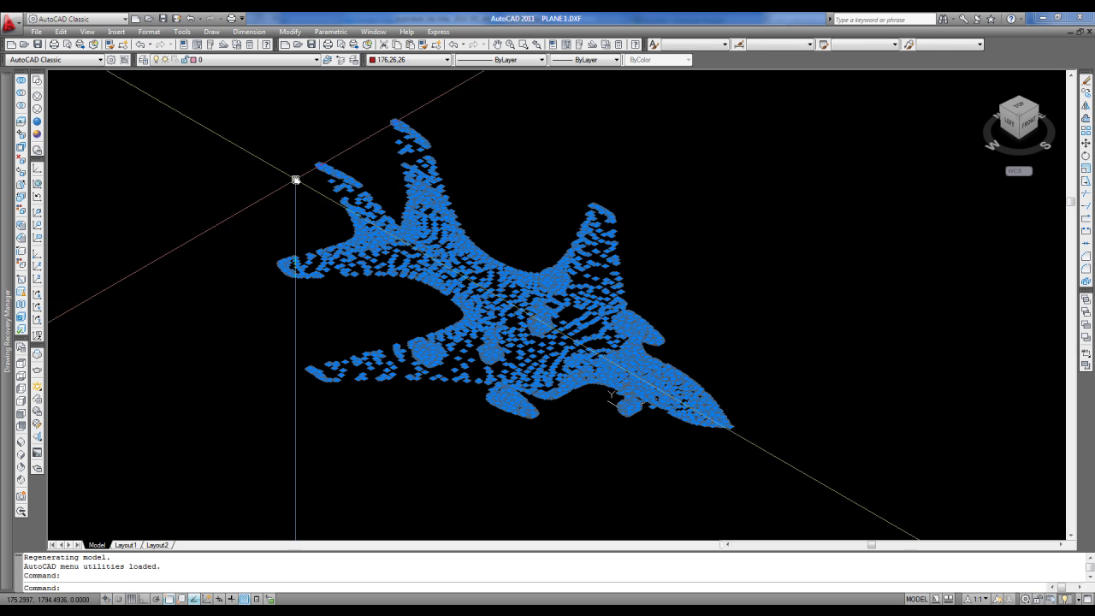
Create a new layer named PLANE with index colour 255, then close Layer Properties
left_click(144, 60)
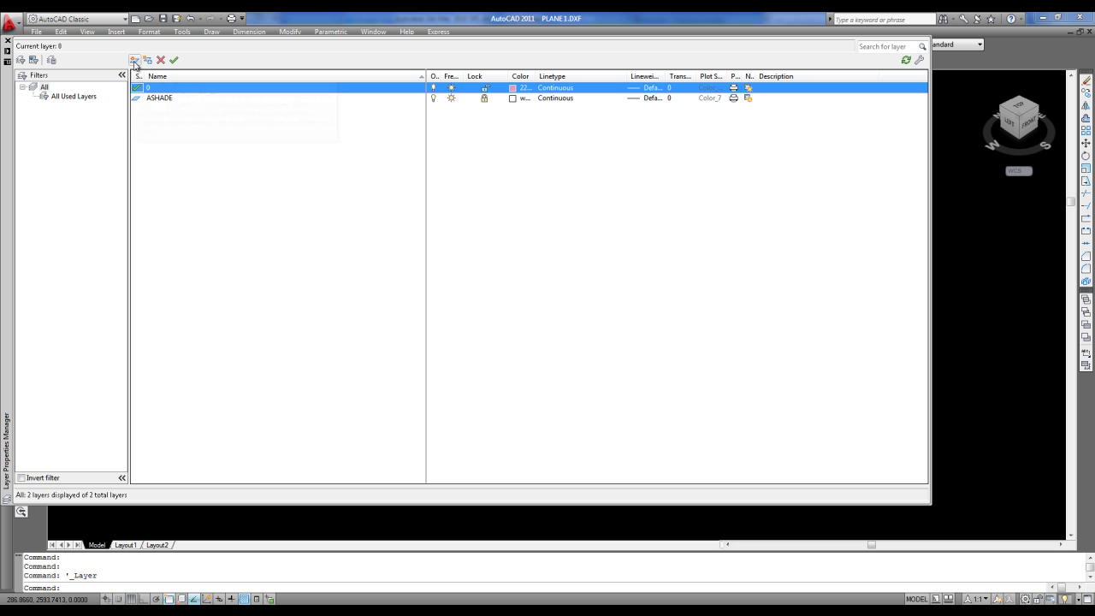
left_click(134, 61)
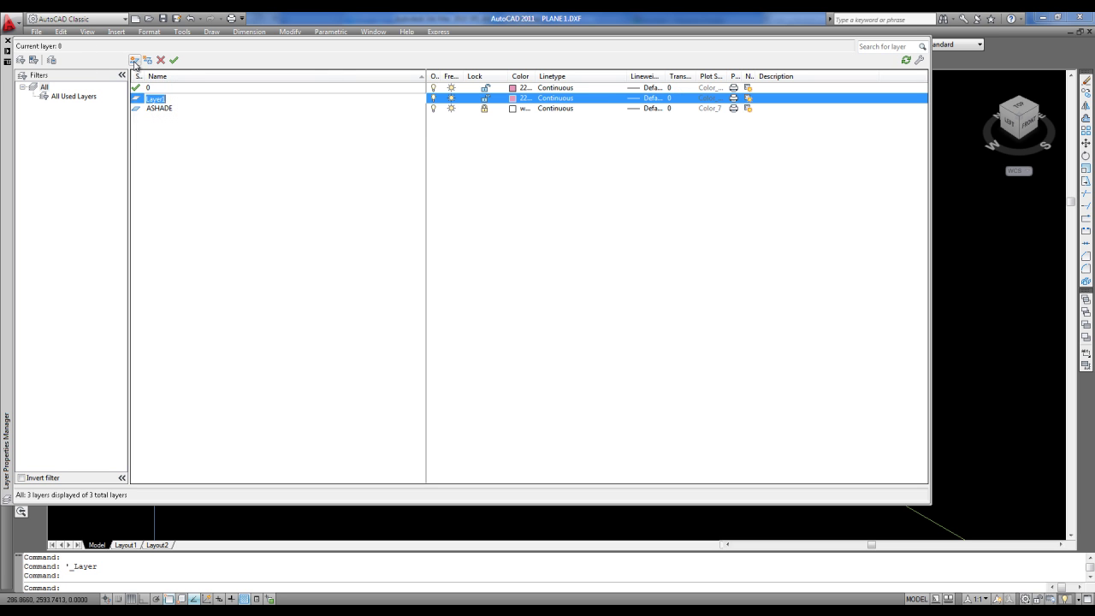
type("PLANE")
left_click(514, 99)
left_click(320, 184)
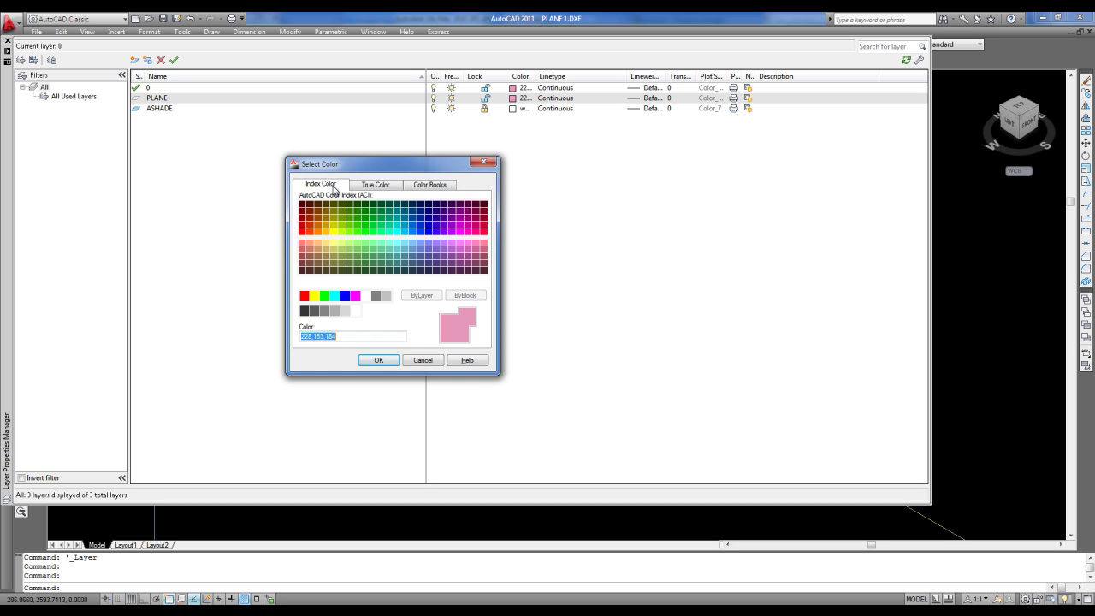
left_click(355, 310)
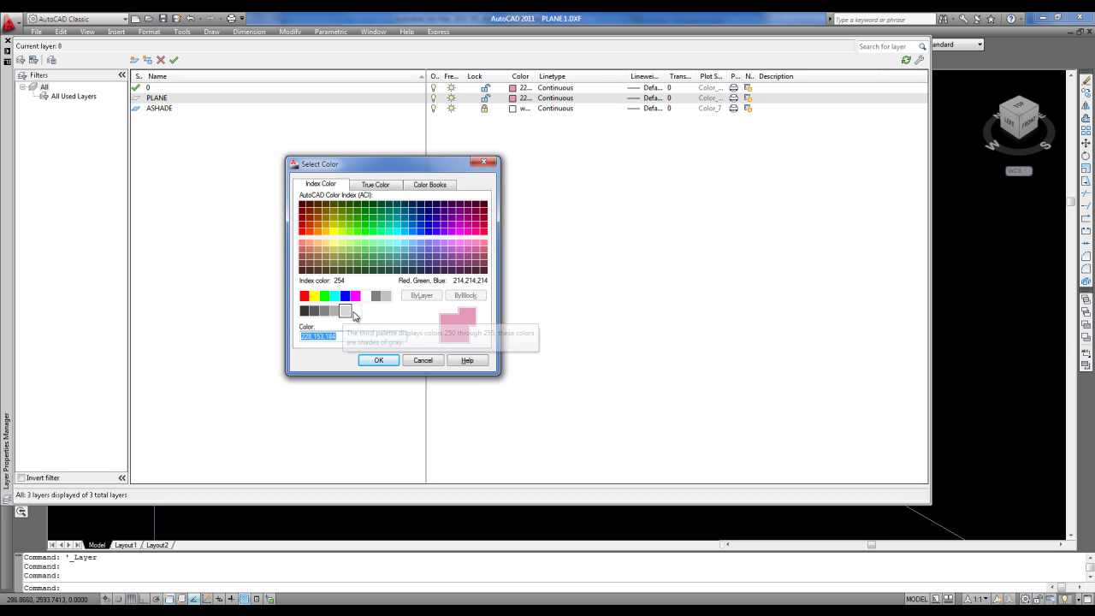
left_click(384, 361)
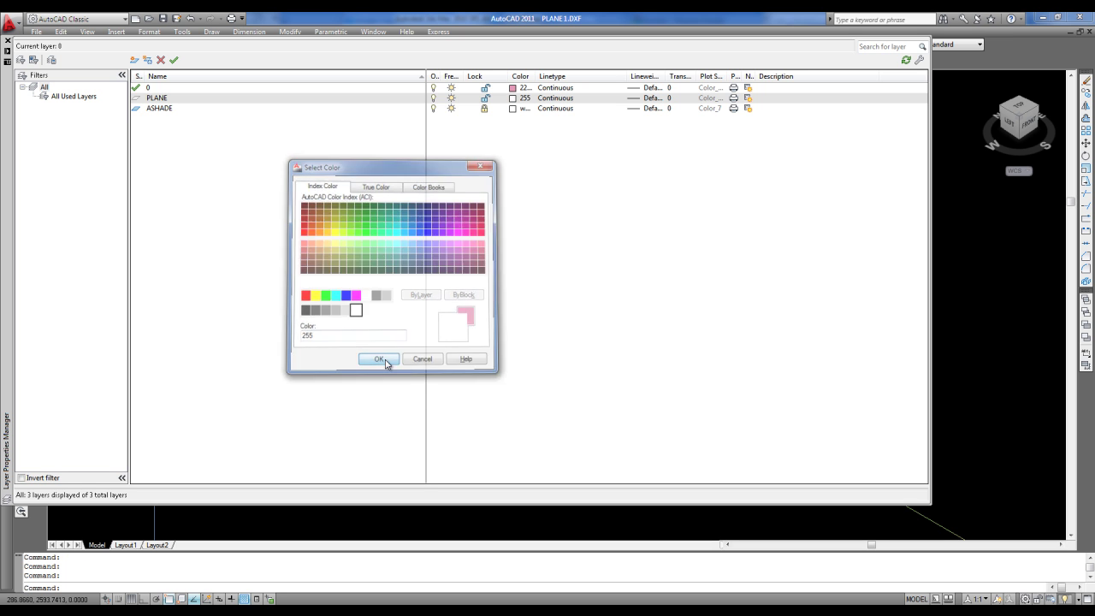
left_click(8, 40)
Select the whole aircraft and put it on layer PLANE with colour ByLayer
left_click(686, 462)
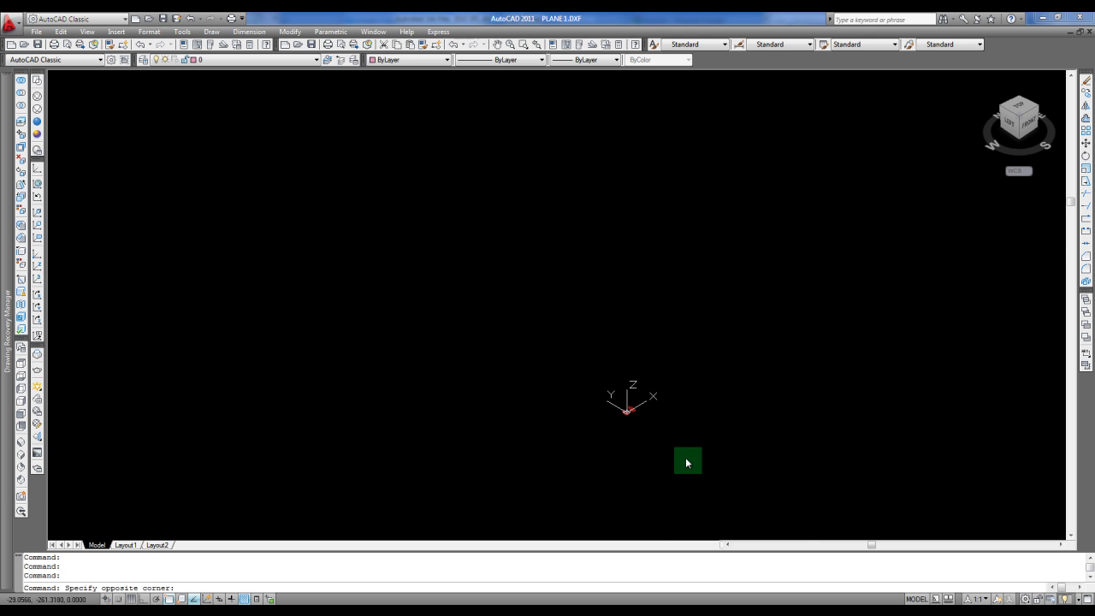
left_click(686, 462)
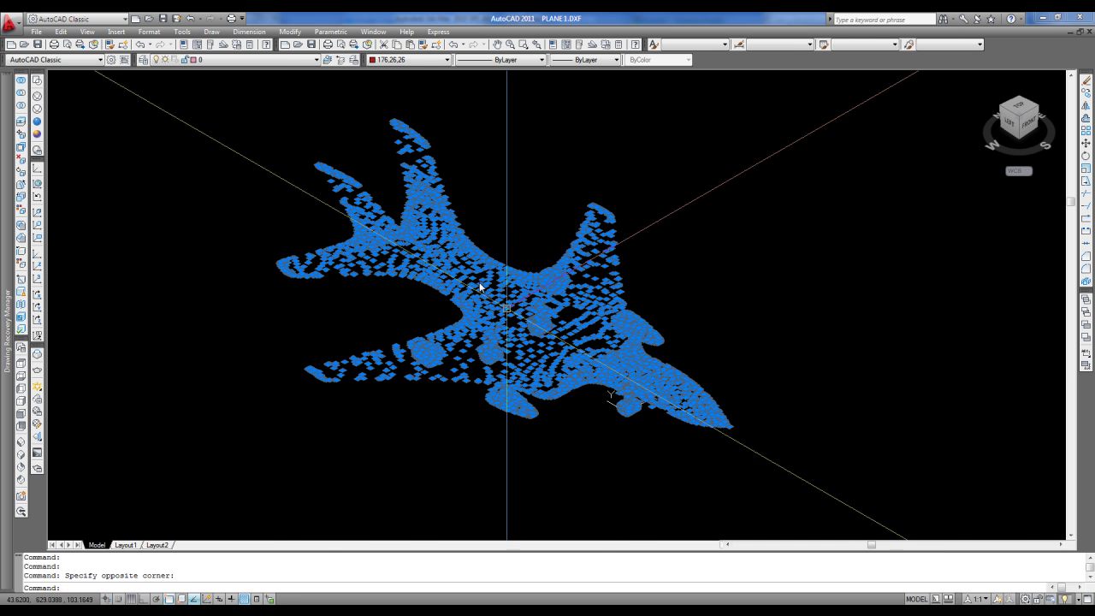
left_click(301, 62)
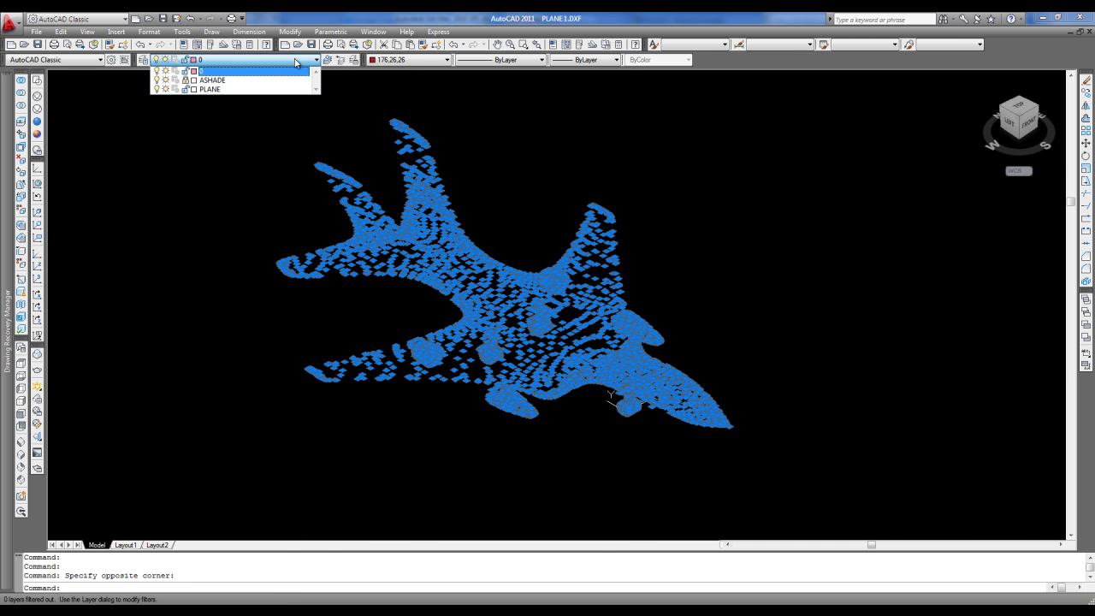
left_click(211, 89)
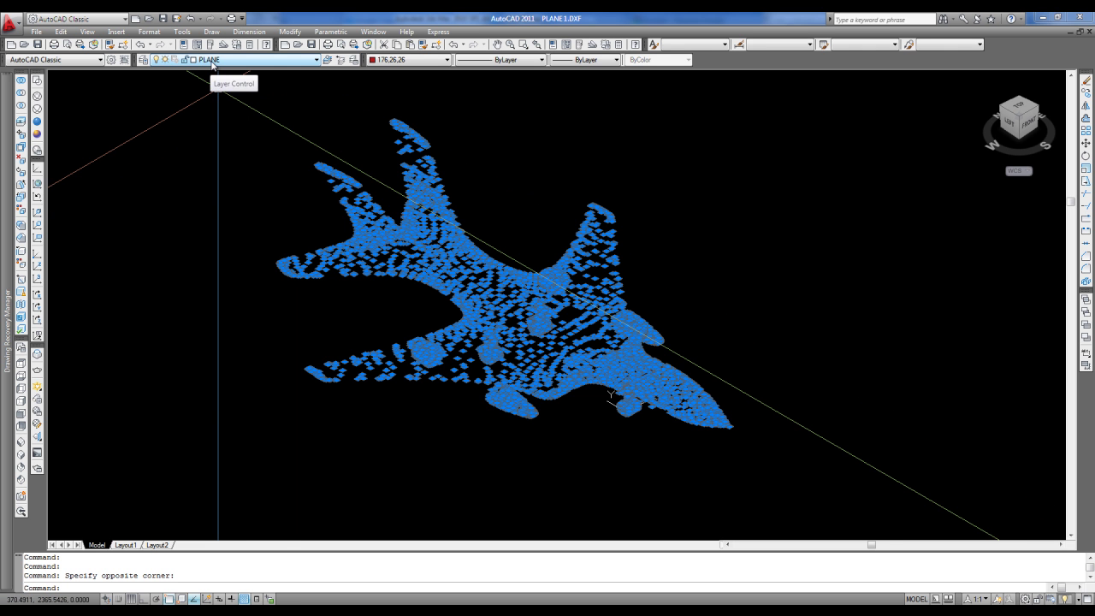
left_click(407, 64)
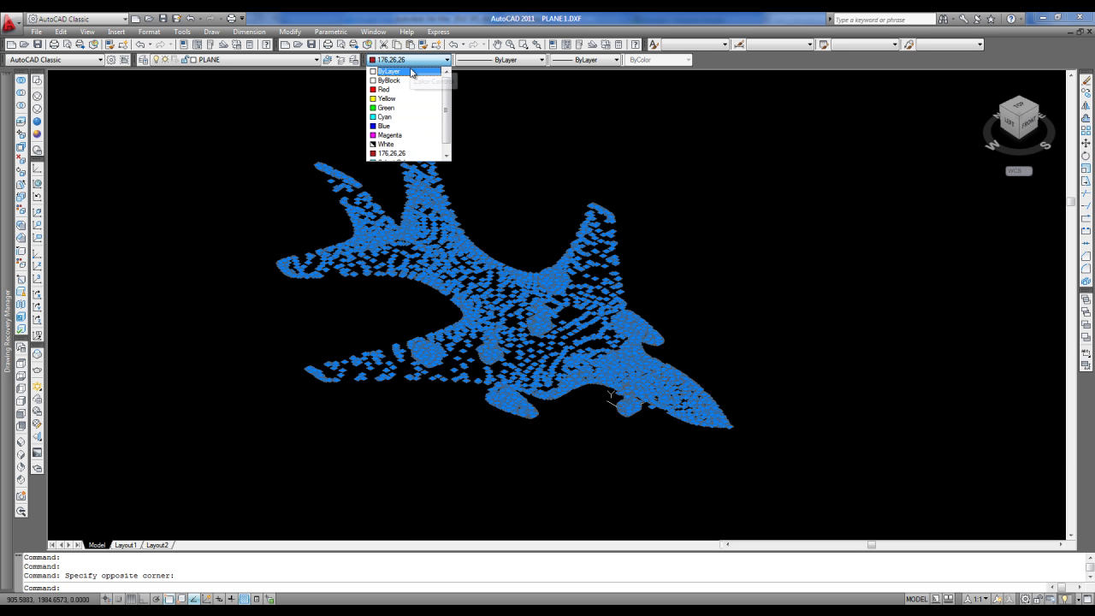
left_click(408, 73)
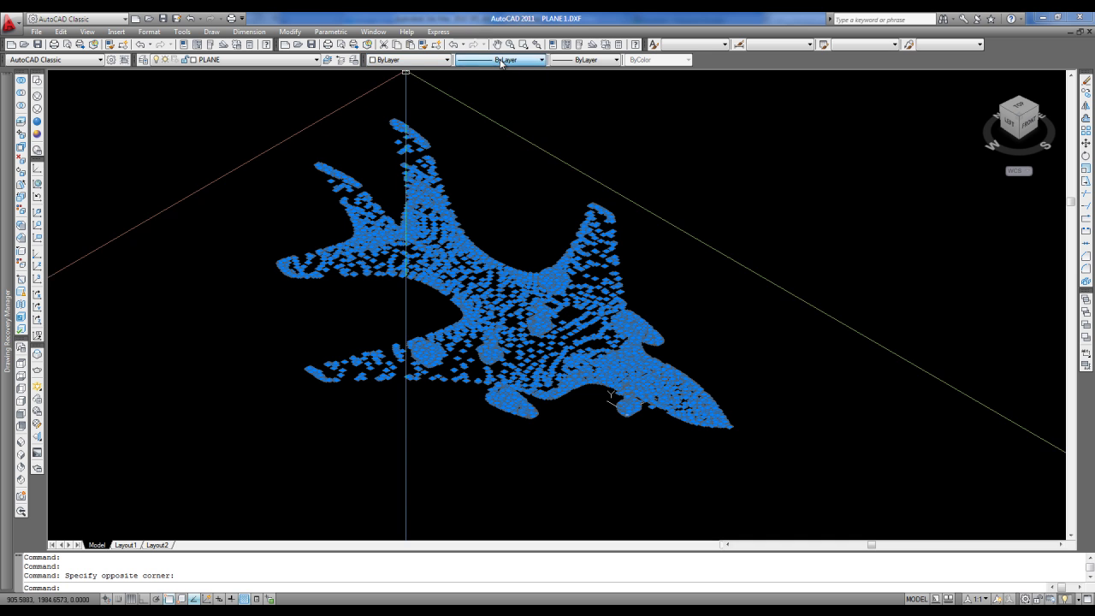
Reselect the plane and orbit the view to check it from another angle
scroll(630, 192, "down", 2)
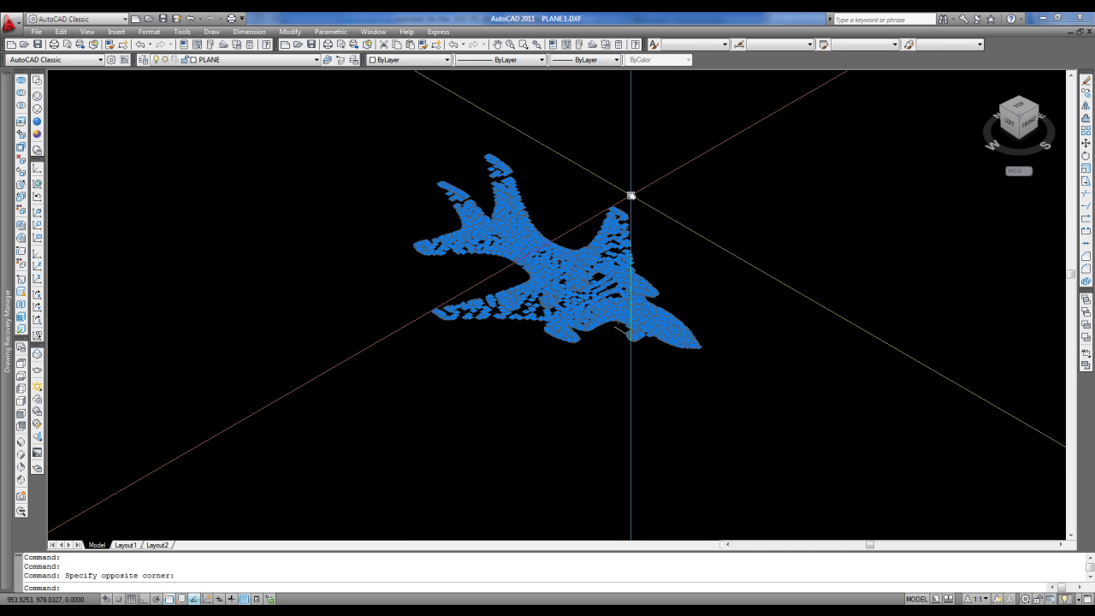
key("Escape")
key("Escape")
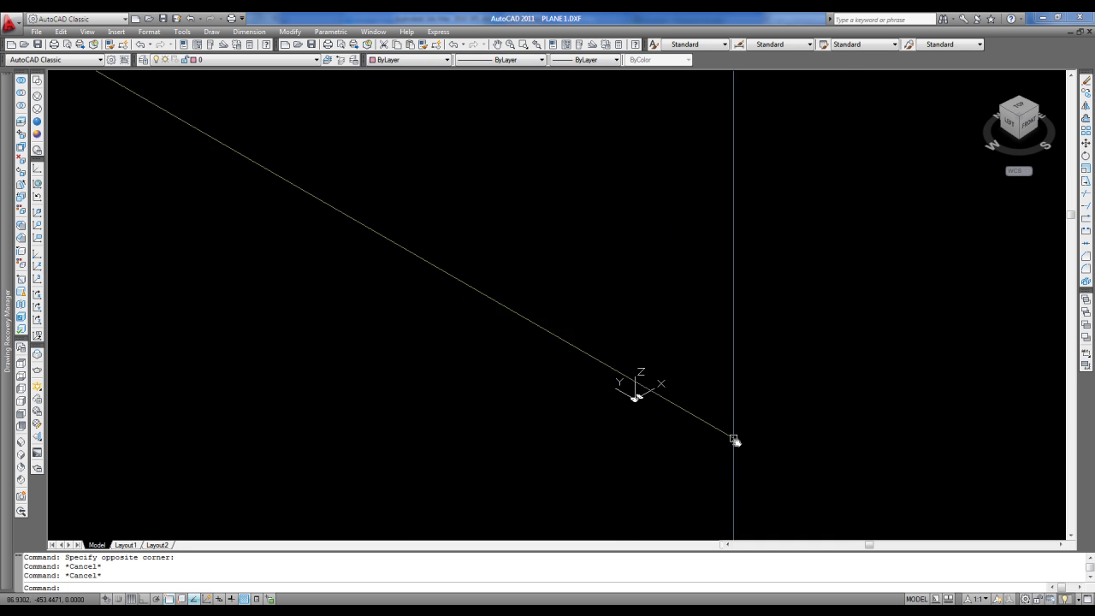
left_click(753, 469)
left_click(370, 192)
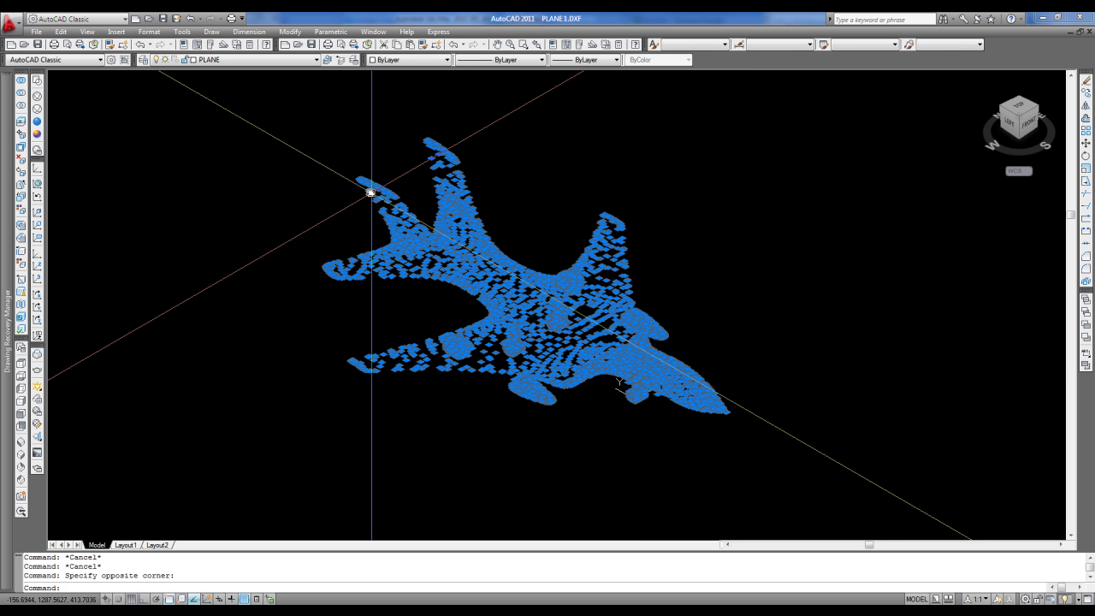
middle_click_drag(370, 191, 548, 295, "shift")
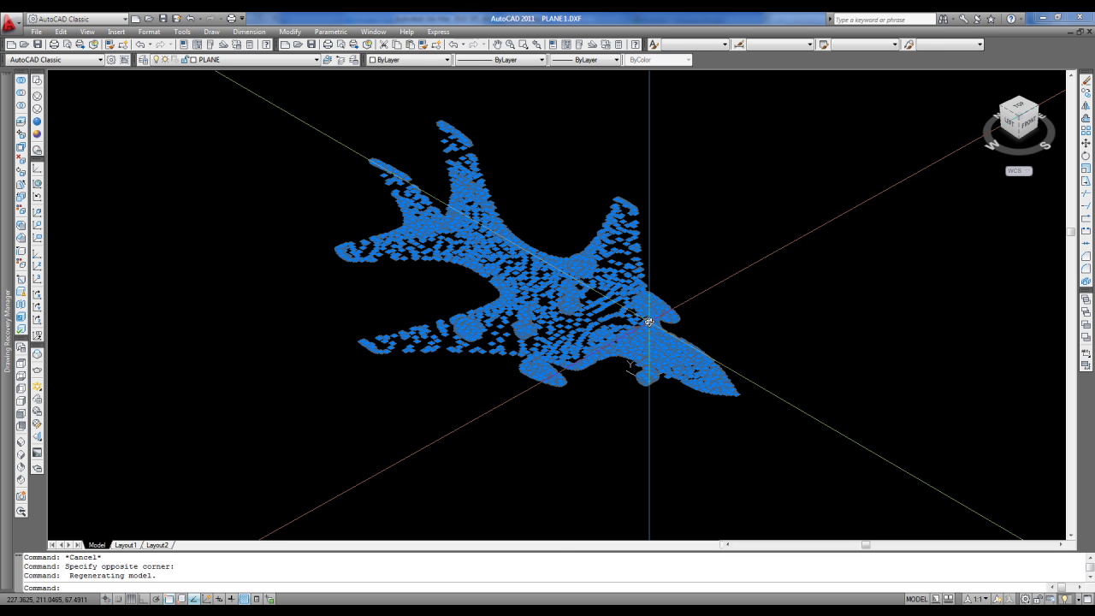
Save the drawing as AutoCAD 2007/LT2007 DXF, overwriting PLANE 1.dxf on the Desktop
key("Escape")
key("Escape")
key("Escape")
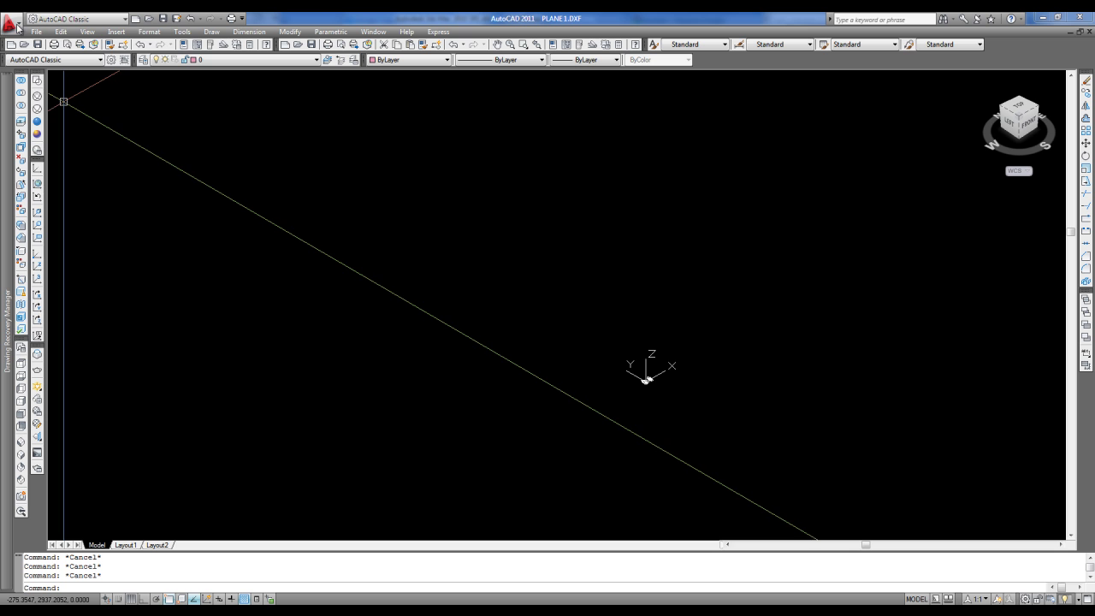
left_click(15, 24)
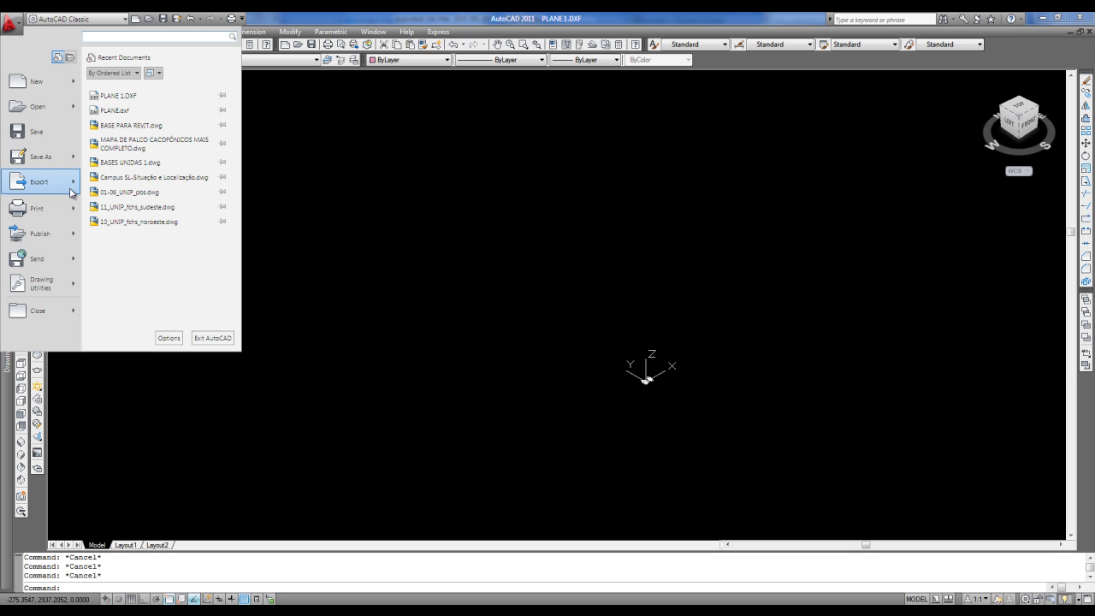
mouse_move(75, 161)
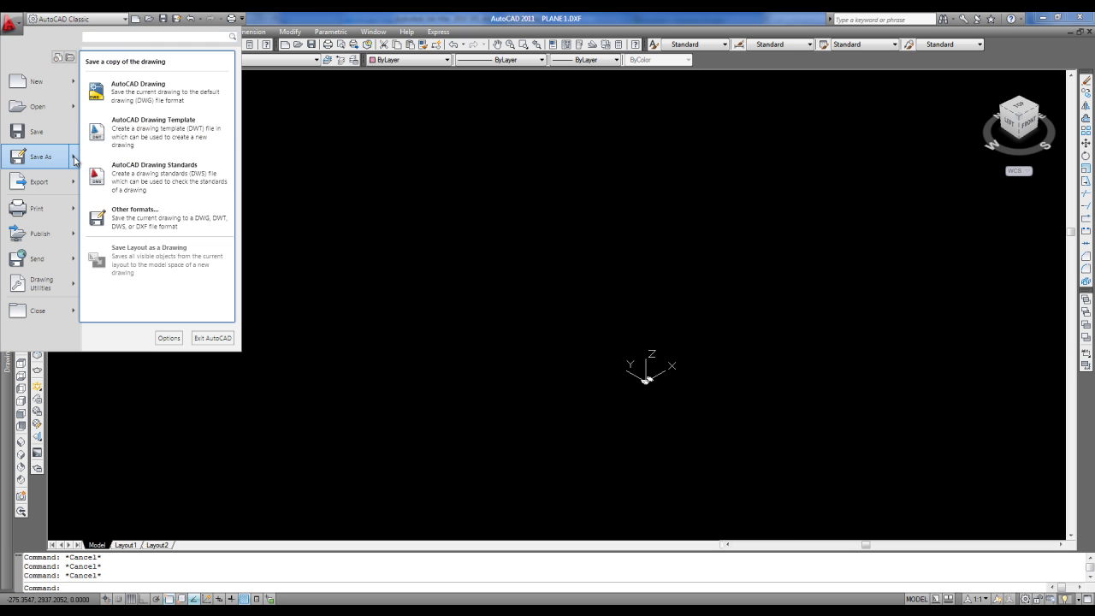
left_click(139, 96)
left_click(541, 462)
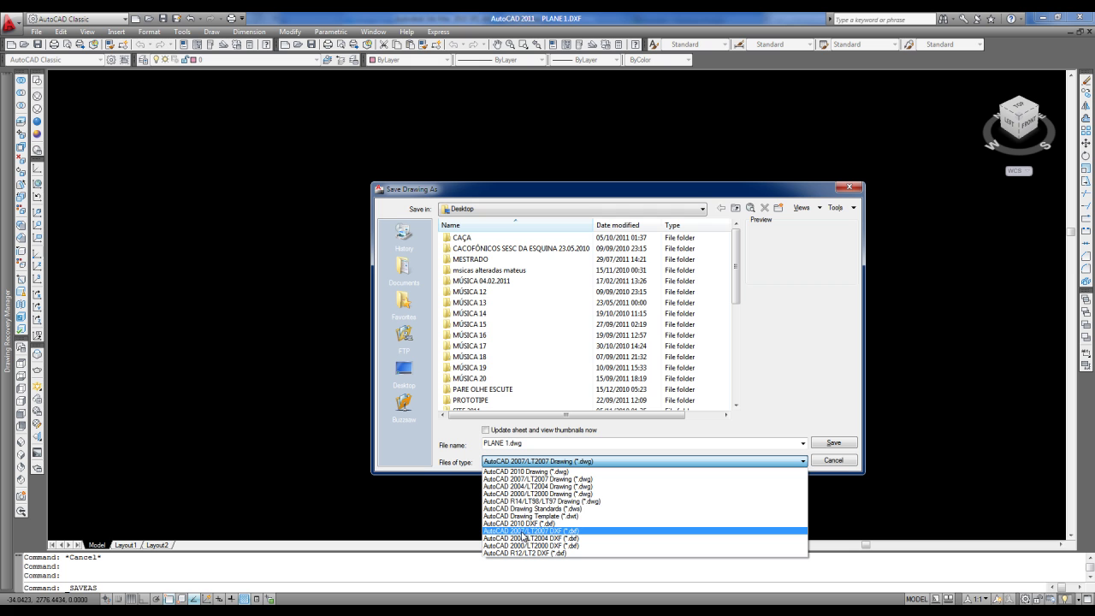
left_click(558, 532)
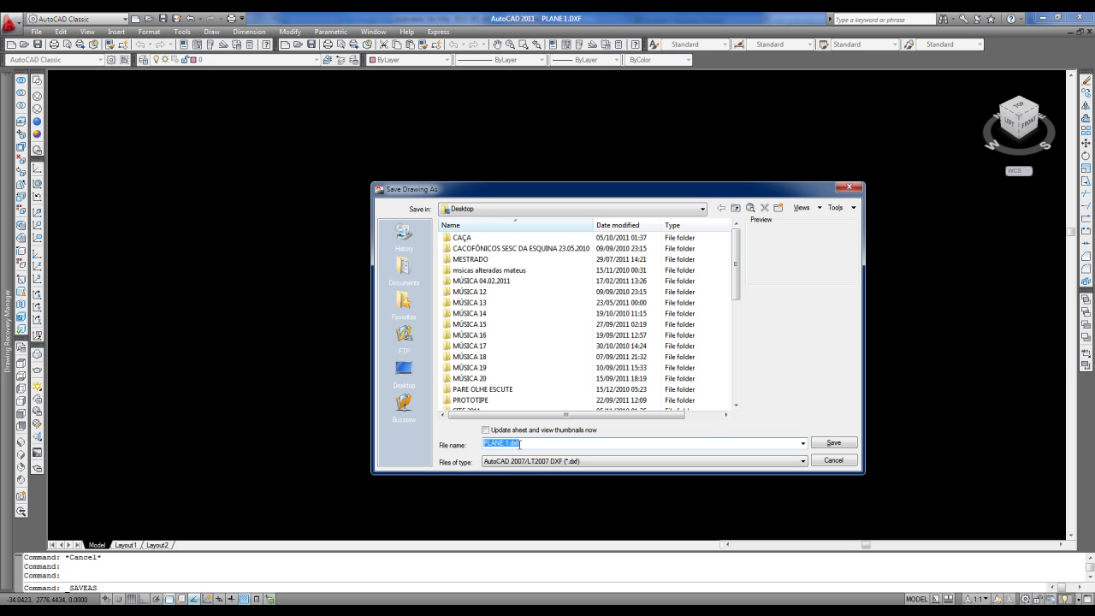
left_click(834, 445)
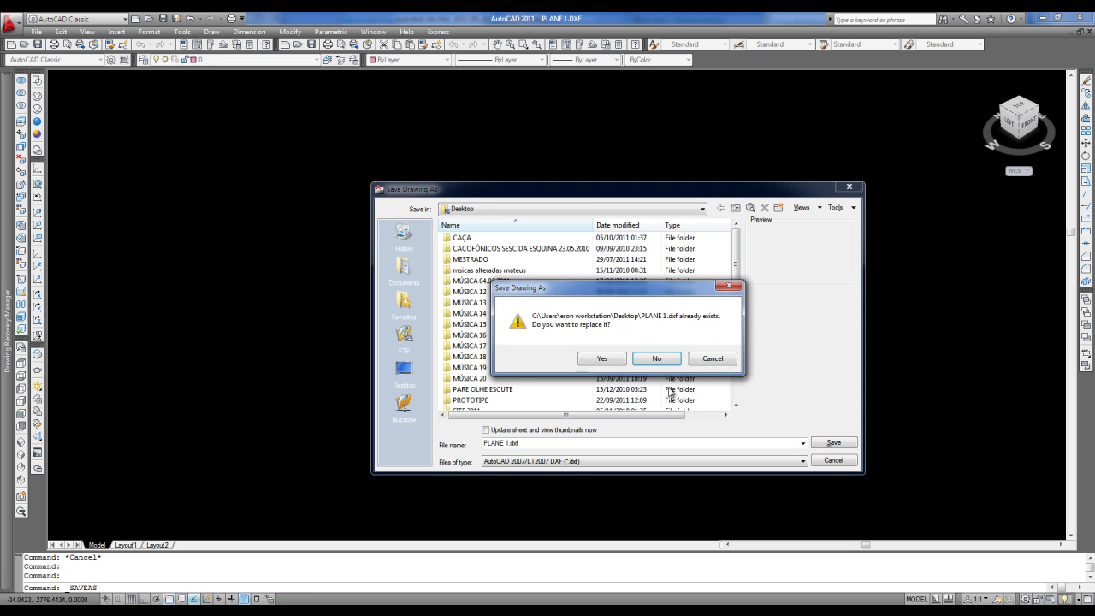
left_click(603, 359)
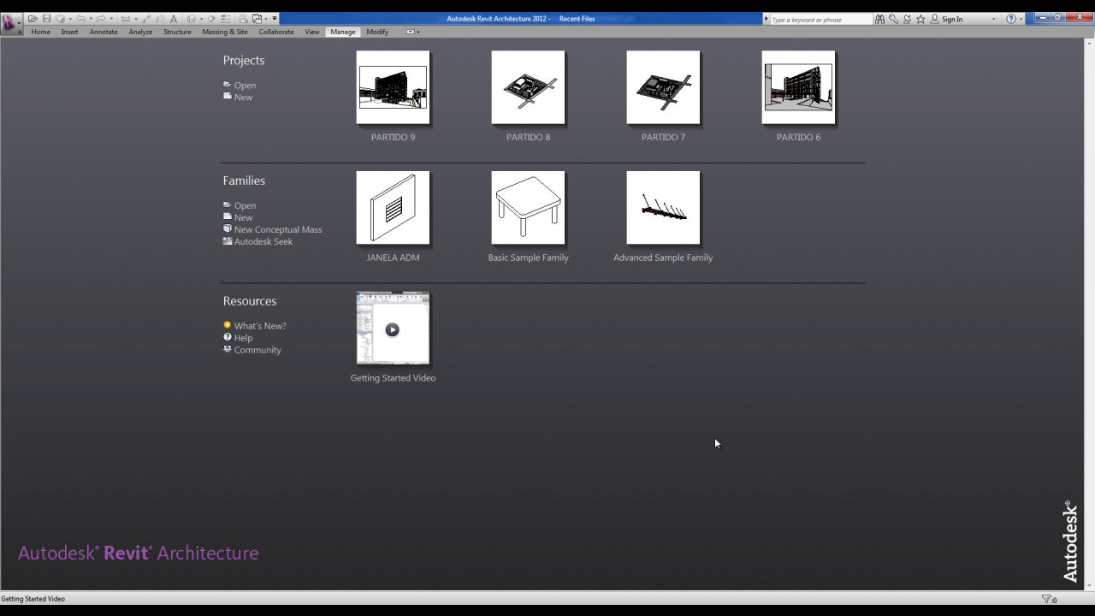
Start a new Revit project and begin a Model In-Place component
left_click(243, 99)
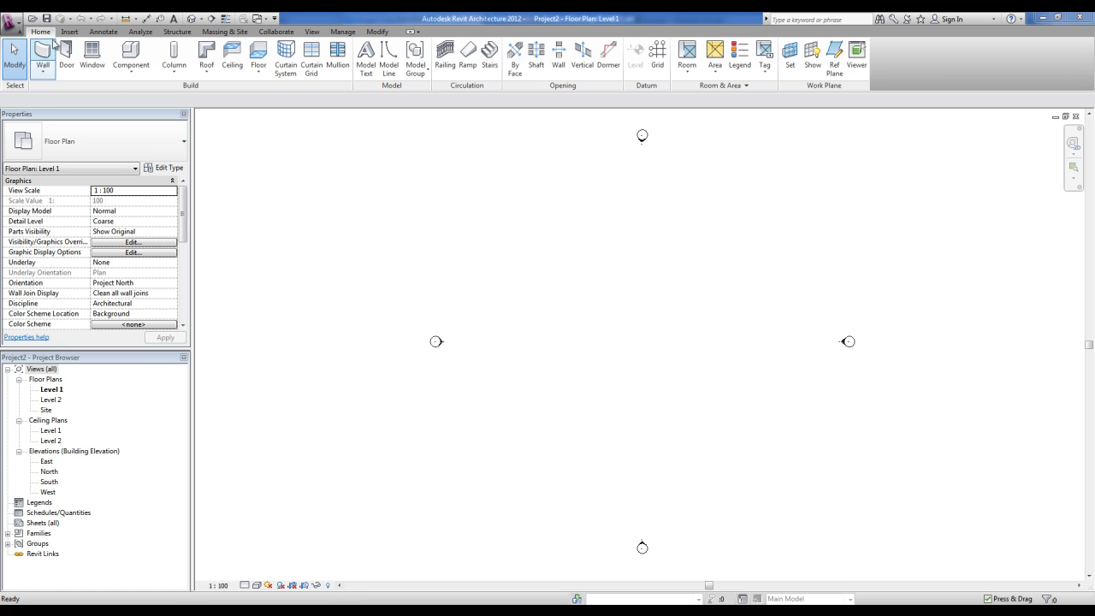
left_click(127, 76)
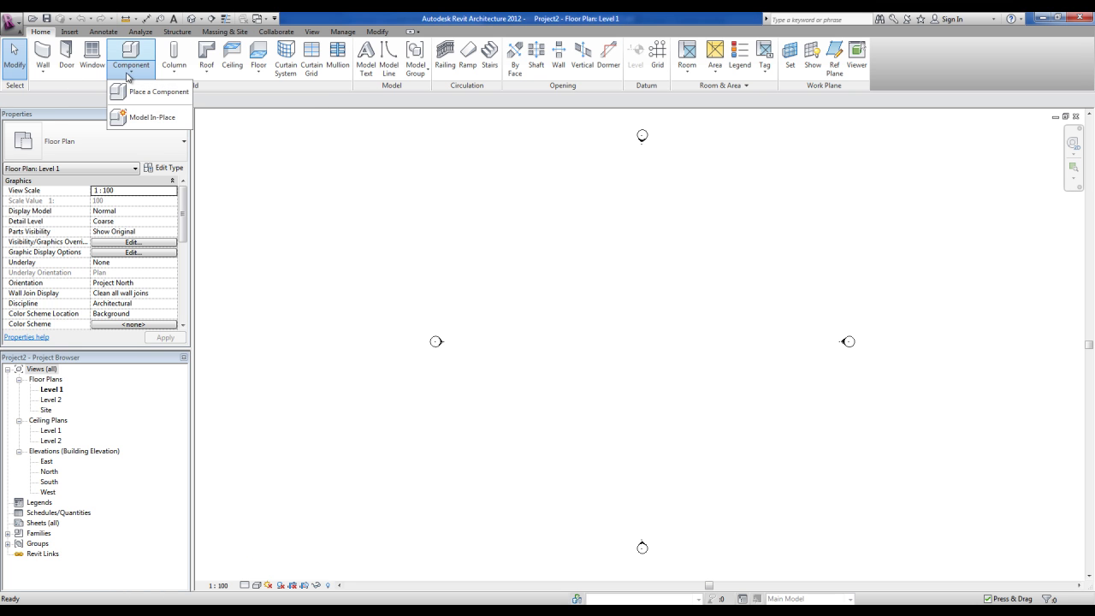
left_click(151, 118)
Create the in-place component in the Generic Models category, named PLANE
left_click_drag(626, 229, 625, 295)
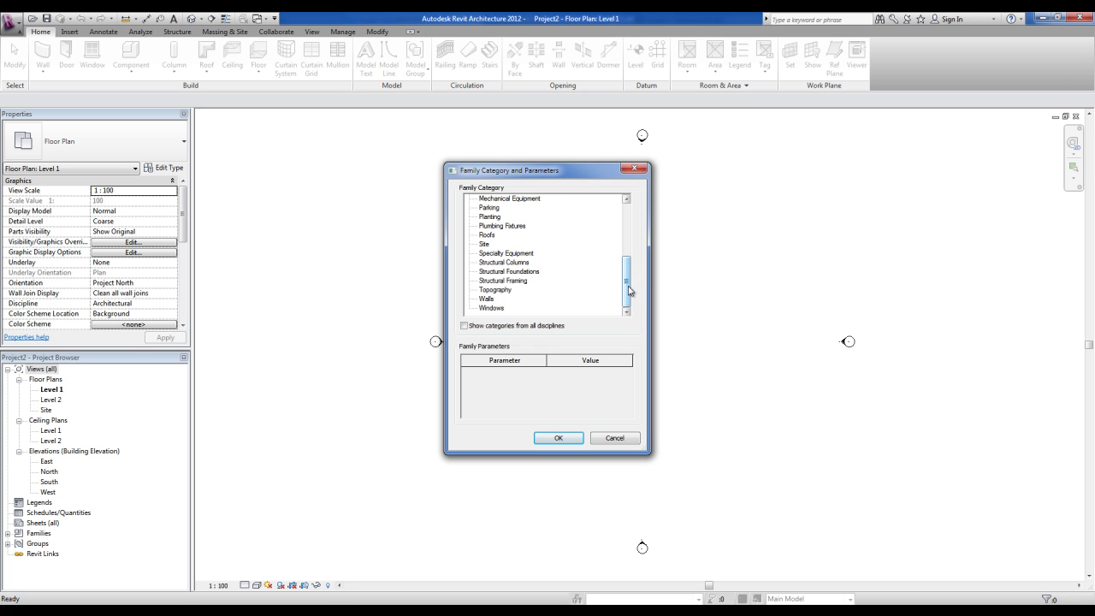
left_click_drag(629, 291, 628, 236)
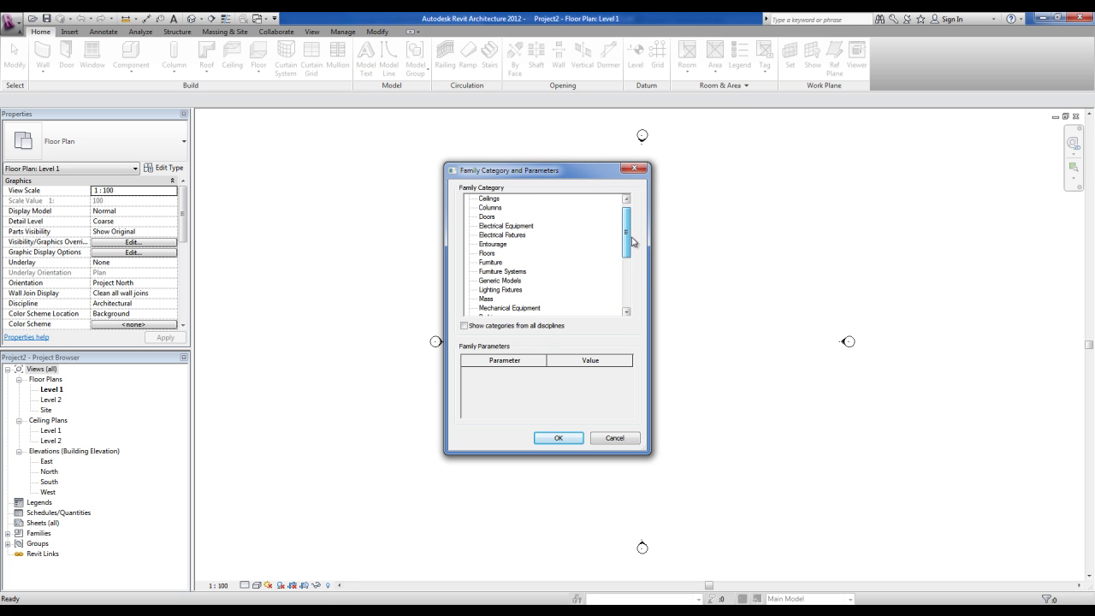
left_click(497, 282)
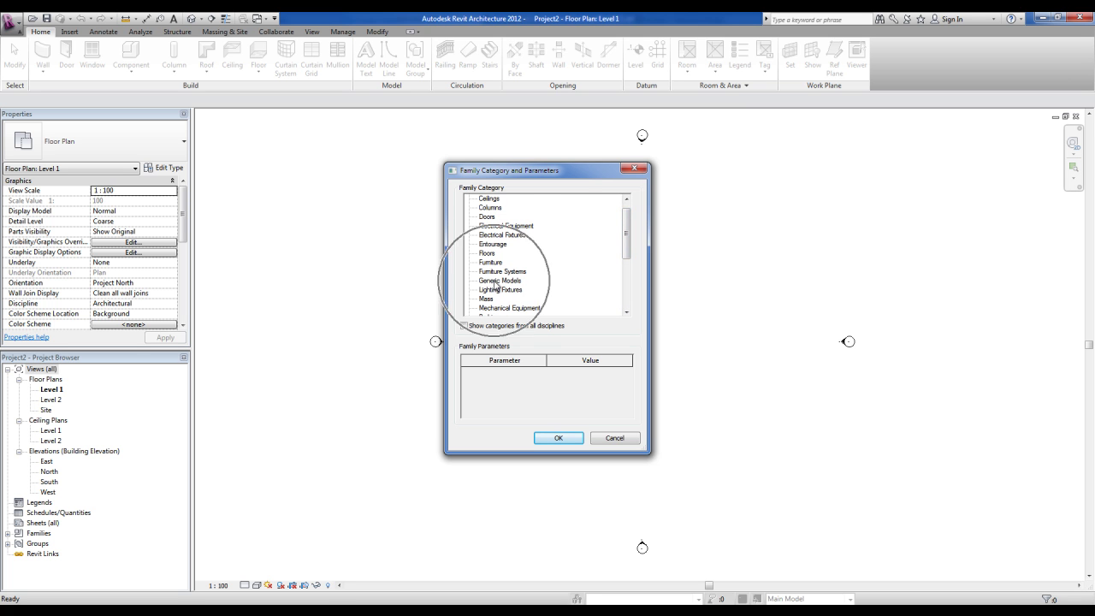
left_click(559, 438)
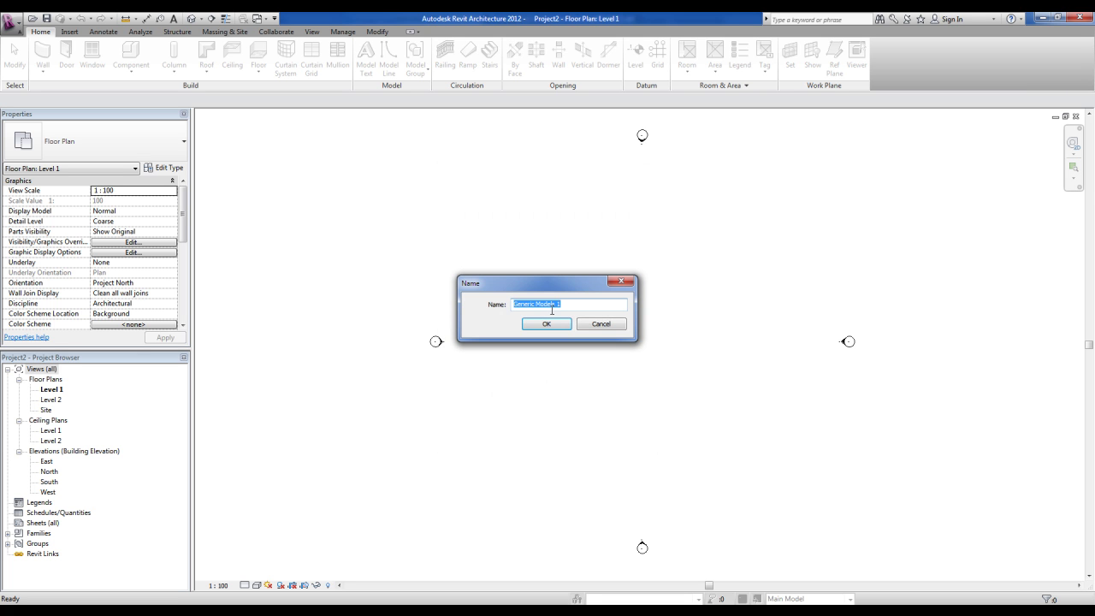
type("PLANE")
left_click(546, 326)
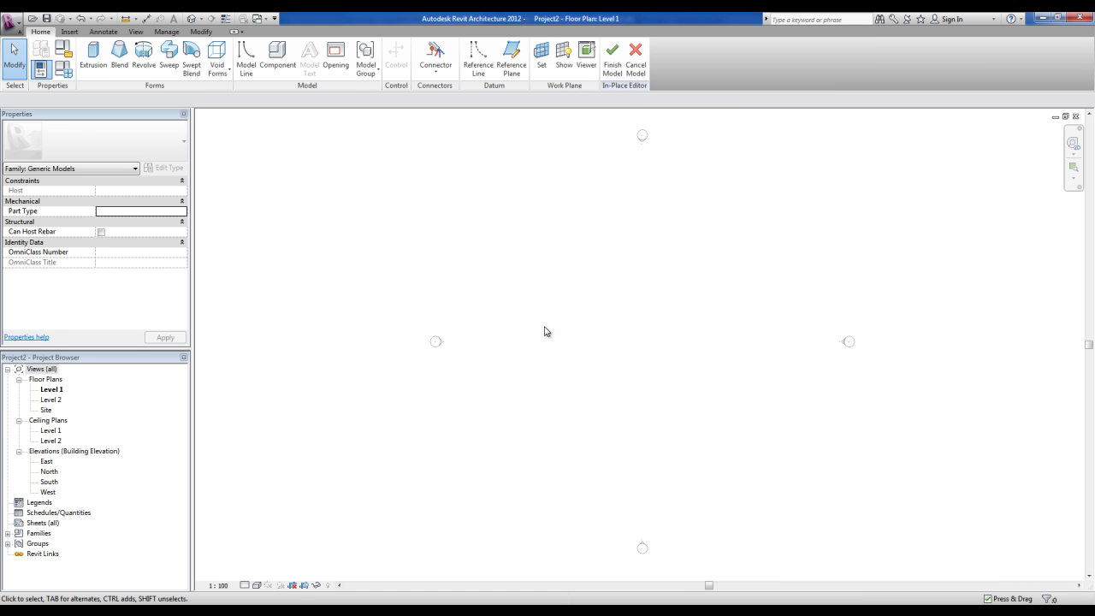
Link PLANE 1.dxf into the Level 1 plan with Auto - Origin to Origin positioning
scroll(564, 346, "down", 1)
left_click(70, 31)
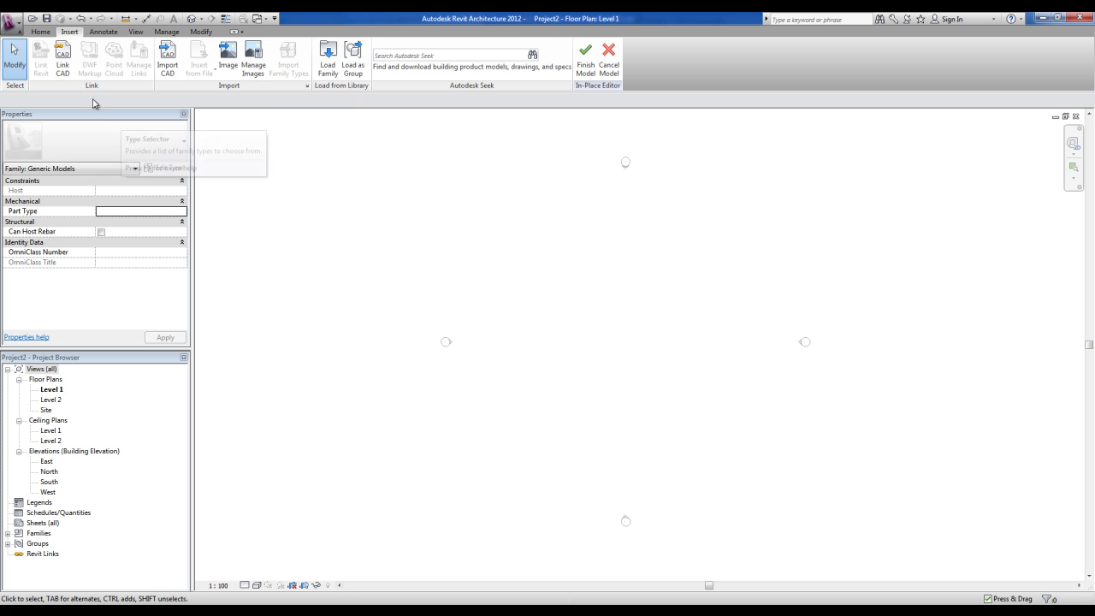
left_click(66, 72)
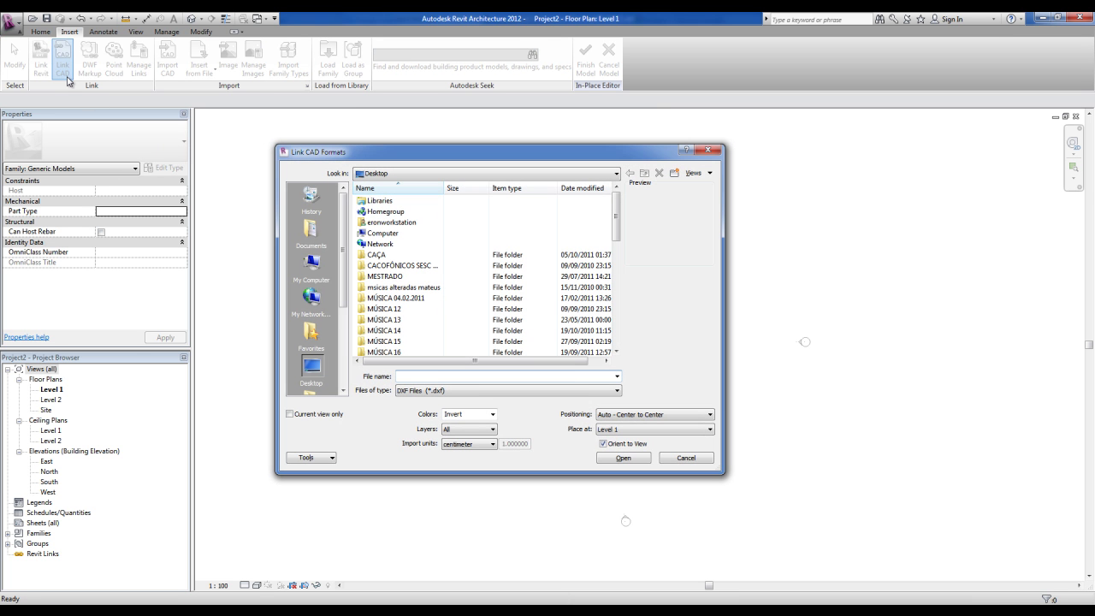
left_click_drag(617, 219, 625, 342)
left_click(383, 298)
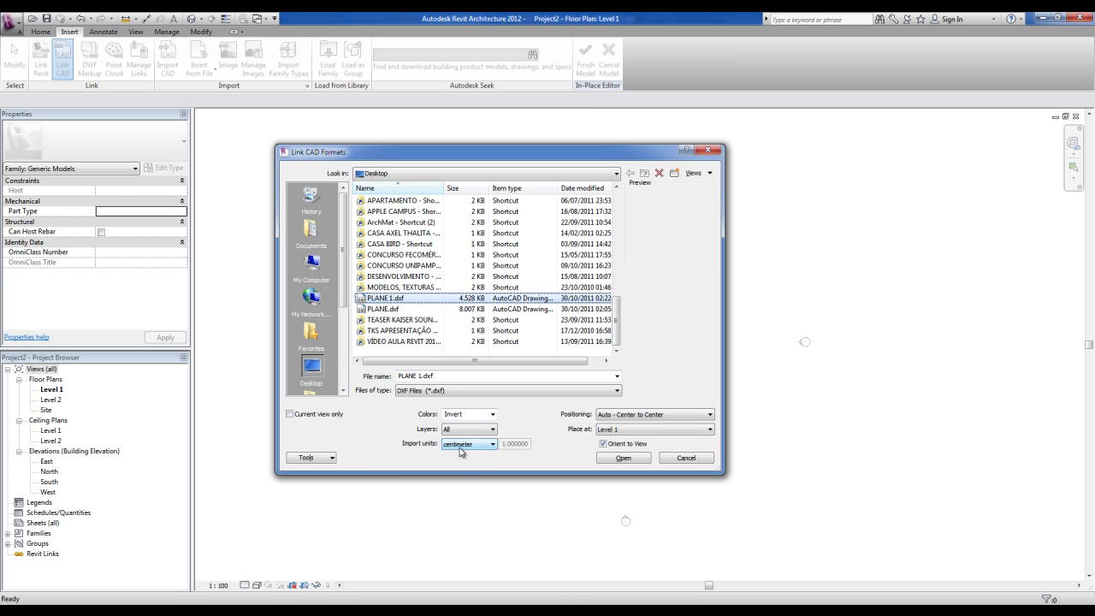
left_click(618, 417)
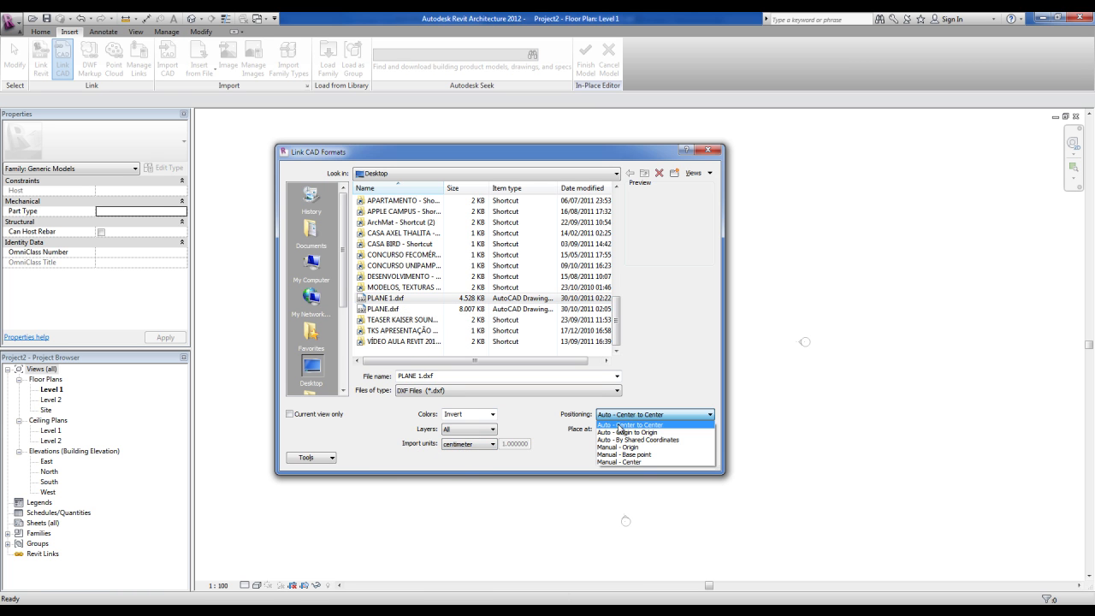
left_click(620, 432)
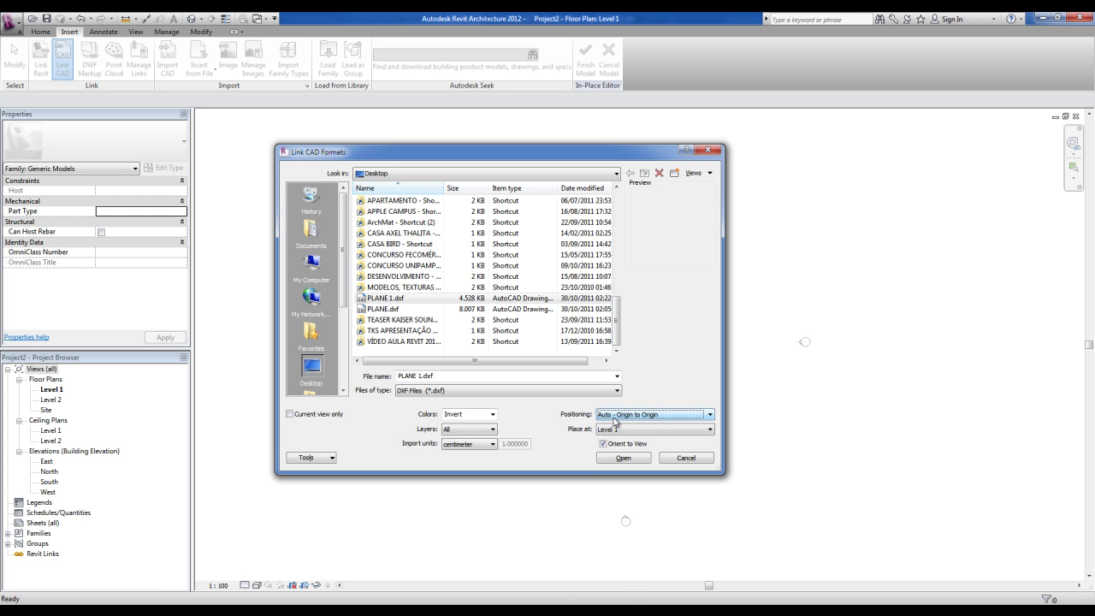
left_click(622, 458)
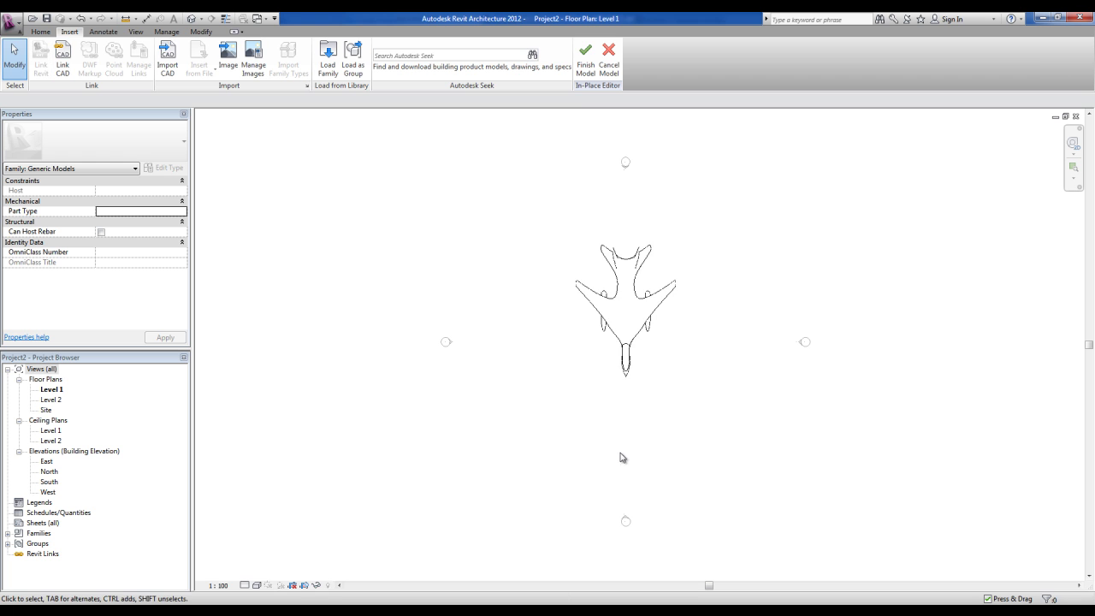
Finish the PLANE in-place model
scroll(645, 406, "up", 3)
scroll(648, 338, "up", 2)
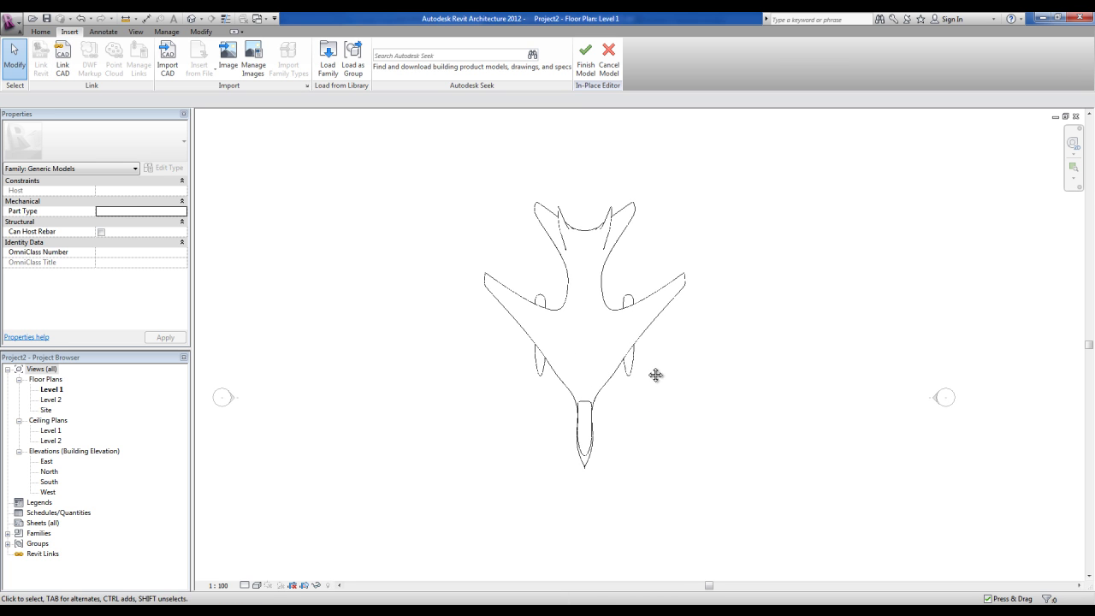
left_click(587, 73)
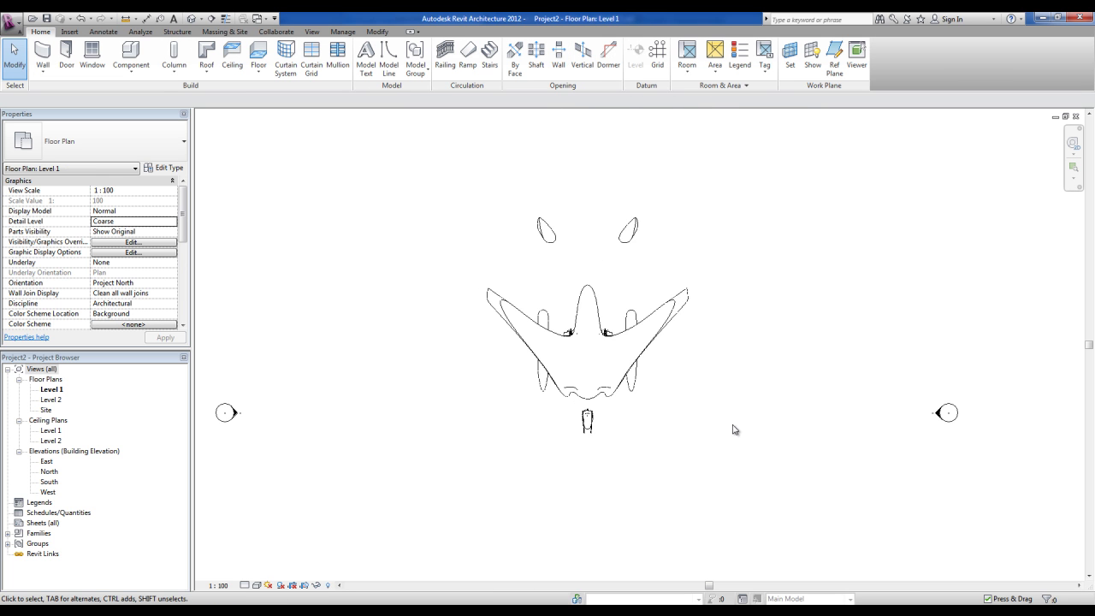
scroll(603, 420, "up", 3)
Switch to the Default 3D View and orbit the linked jet to face the front
scroll(591, 391, "up", 1)
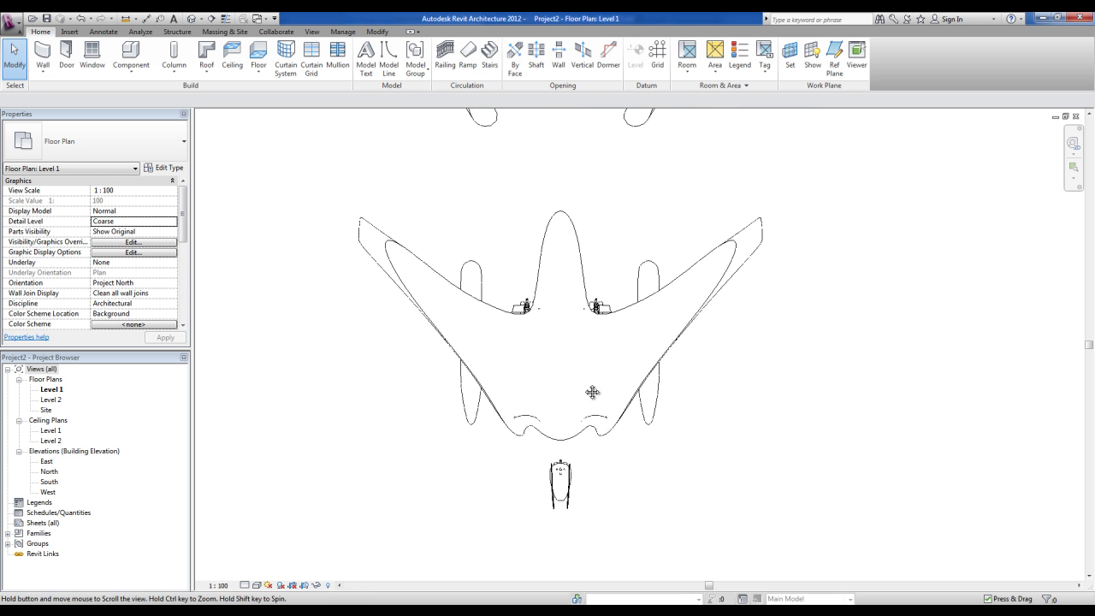
scroll(575, 405, "down", 4)
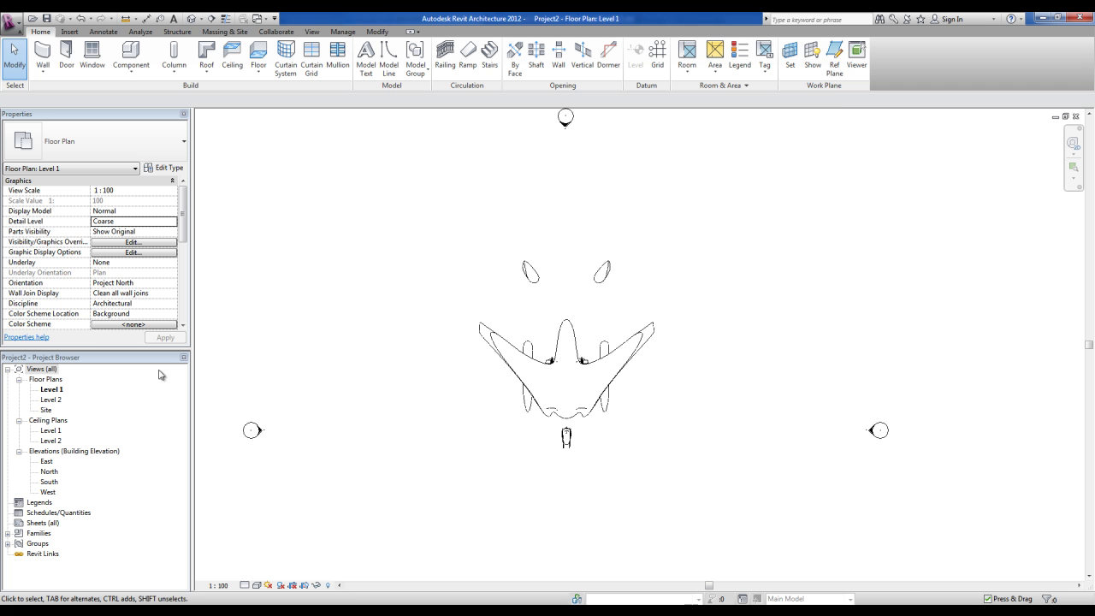
left_click(187, 18)
middle_click_drag(562, 433, 507, 400, "shift")
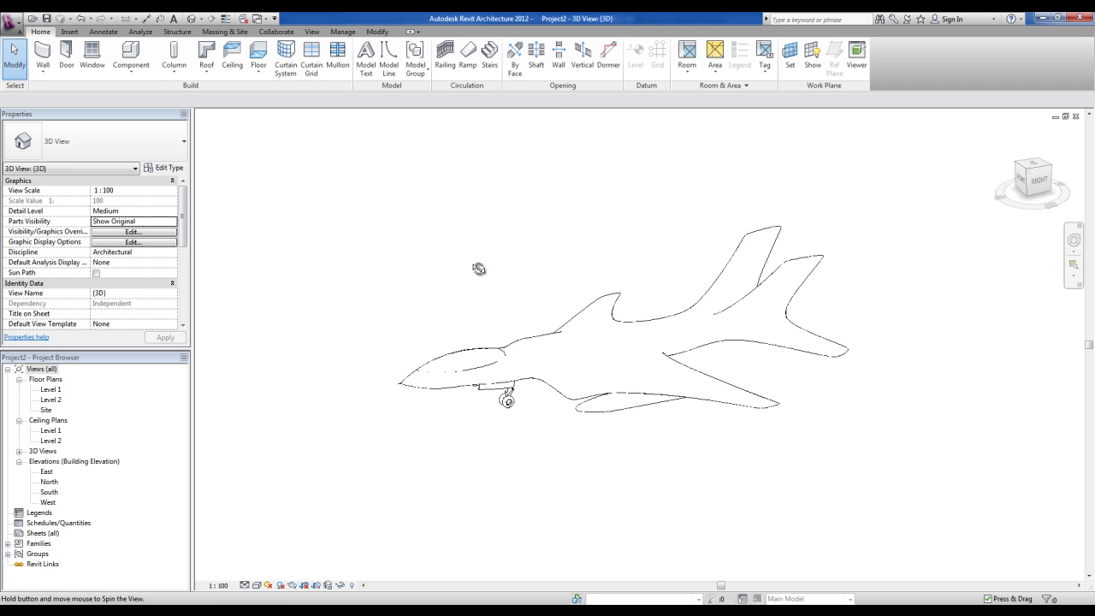
middle_click_drag(479, 268, 609, 399, "shift")
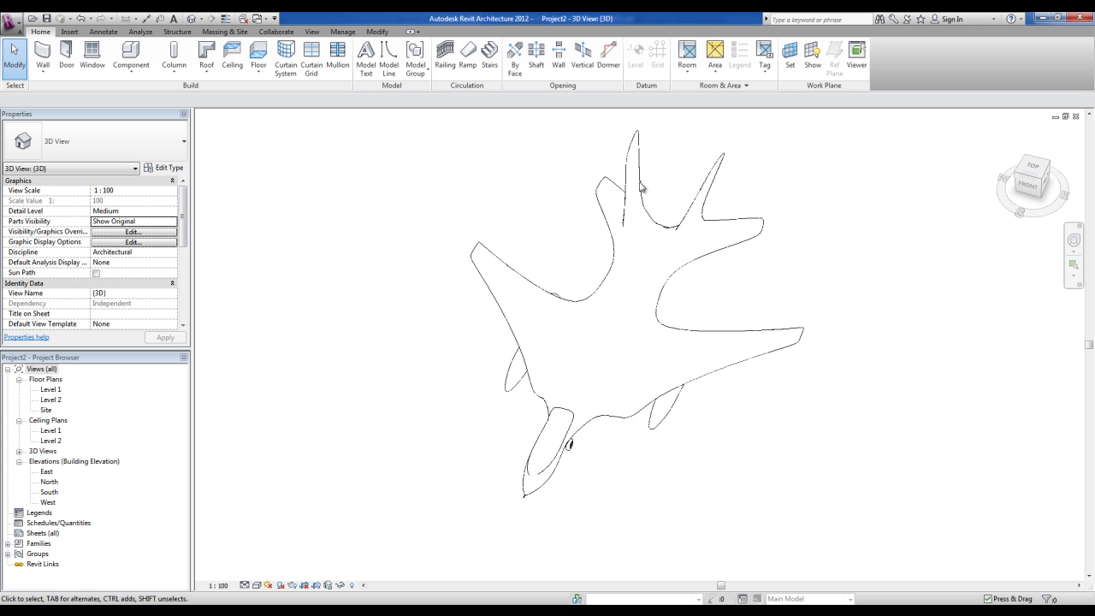
scroll(608, 395, "up", 3)
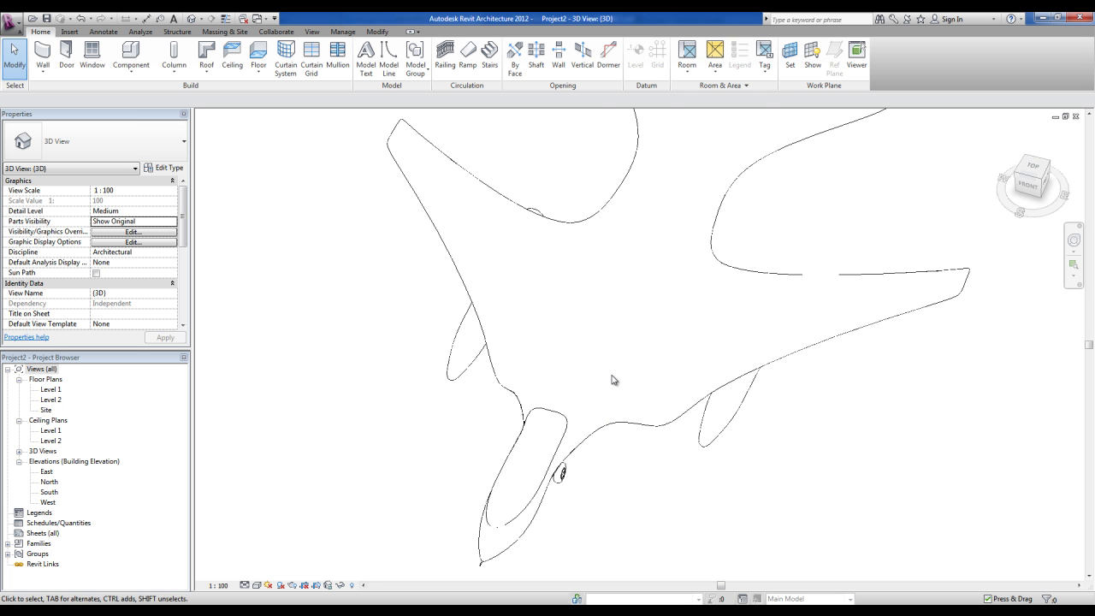
middle_click_drag(613, 380, 654, 209, "shift")
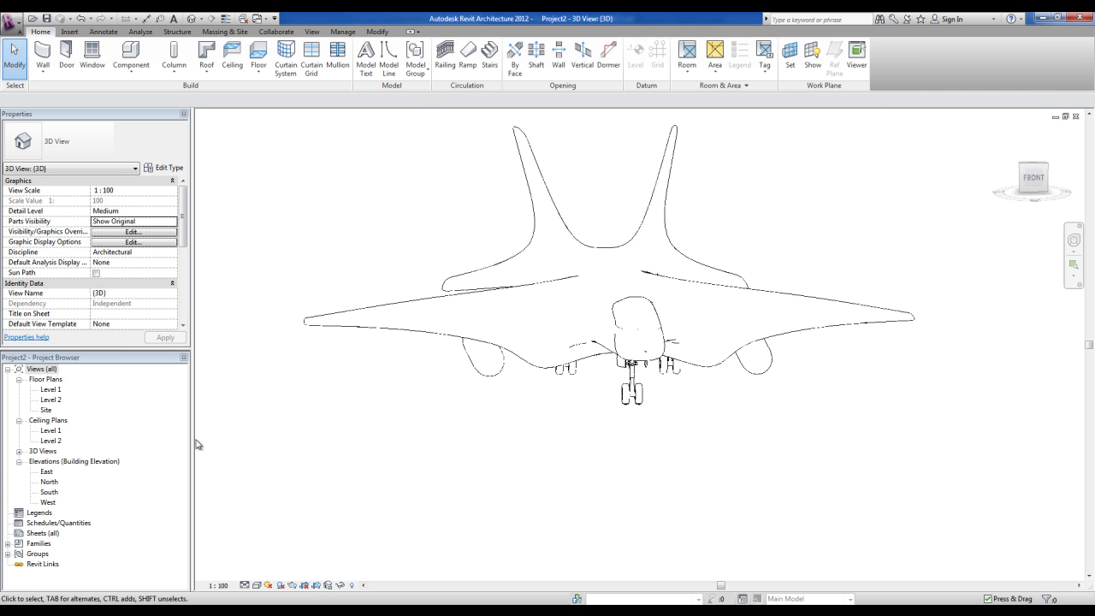
double_click(47, 502)
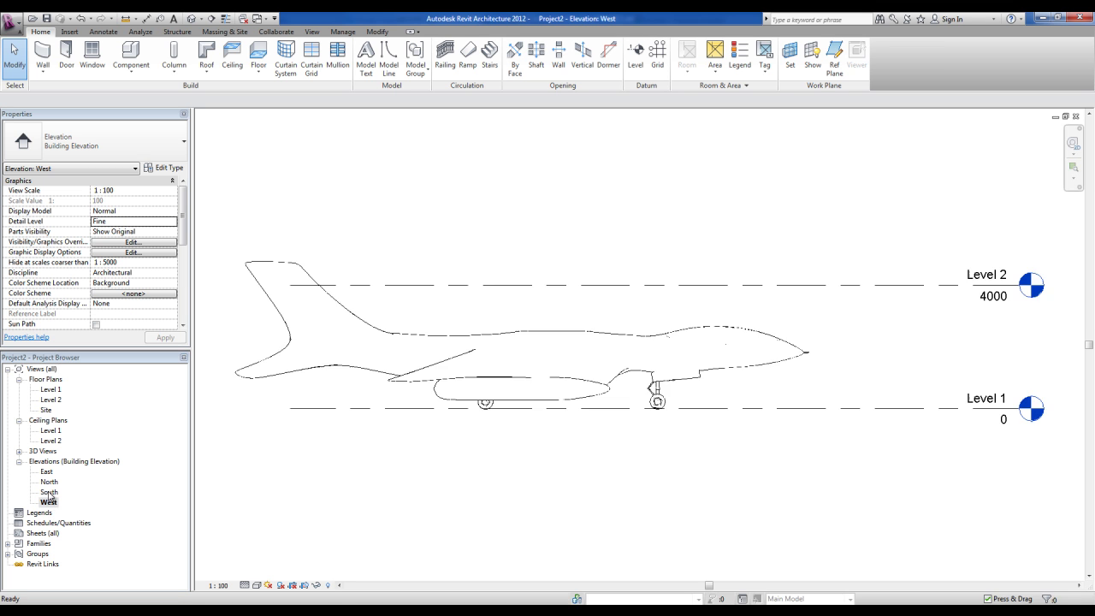
double_click(49, 493)
scroll(617, 410, "up", 3)
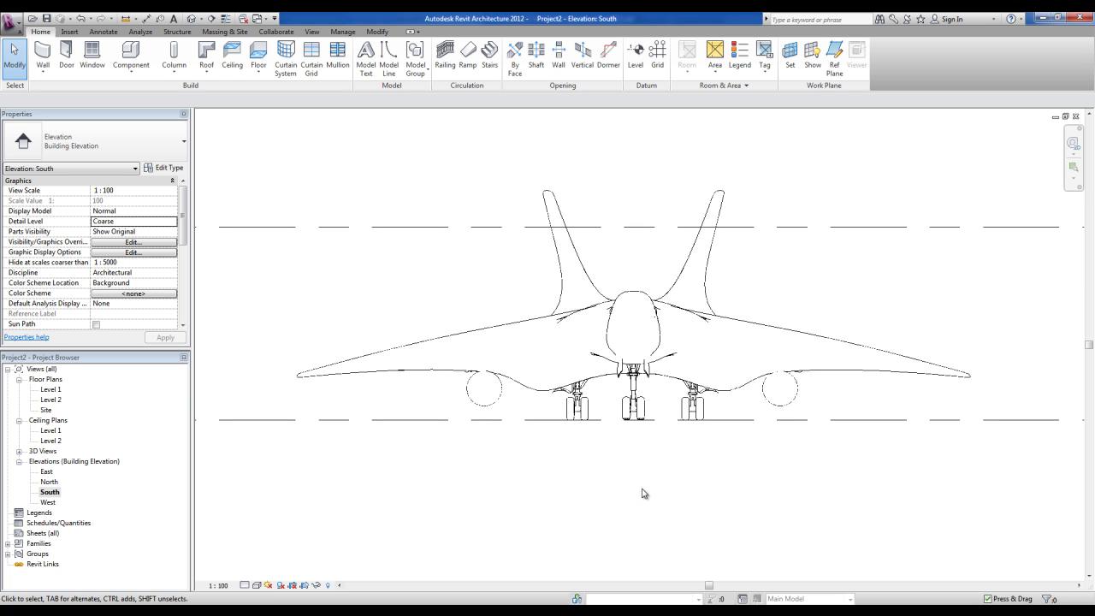
double_click(47, 410)
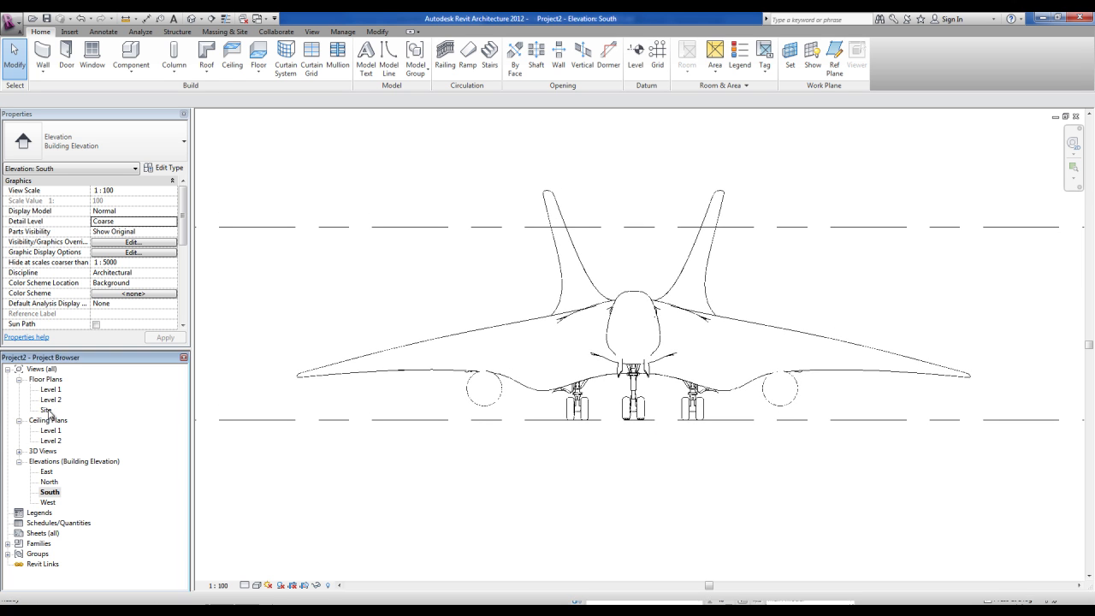
scroll(514, 435, "up", 2)
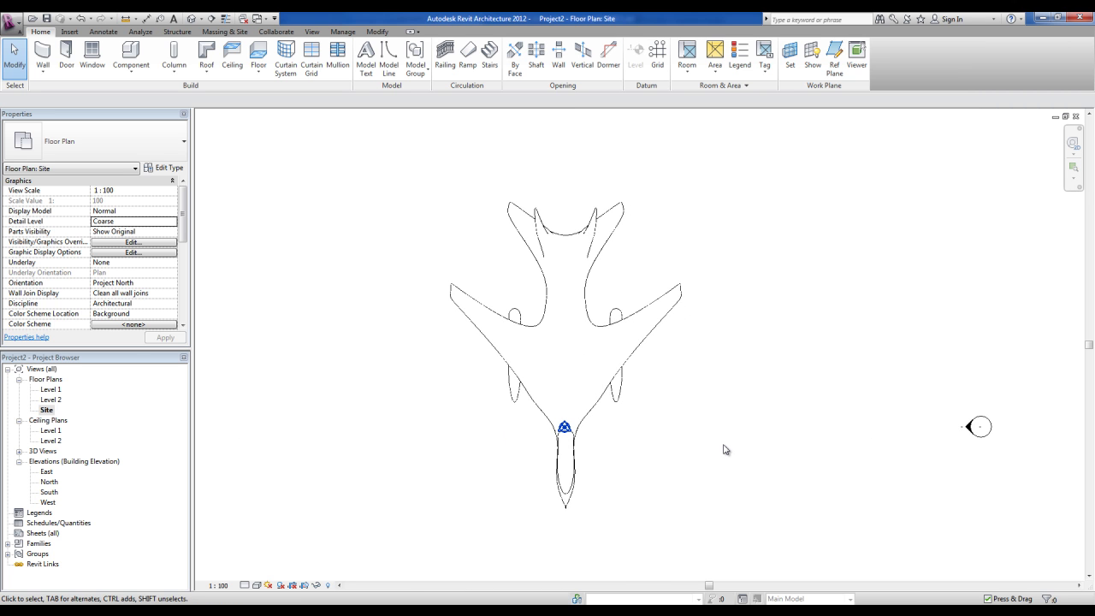
middle_click_drag(723, 450, 727, 427)
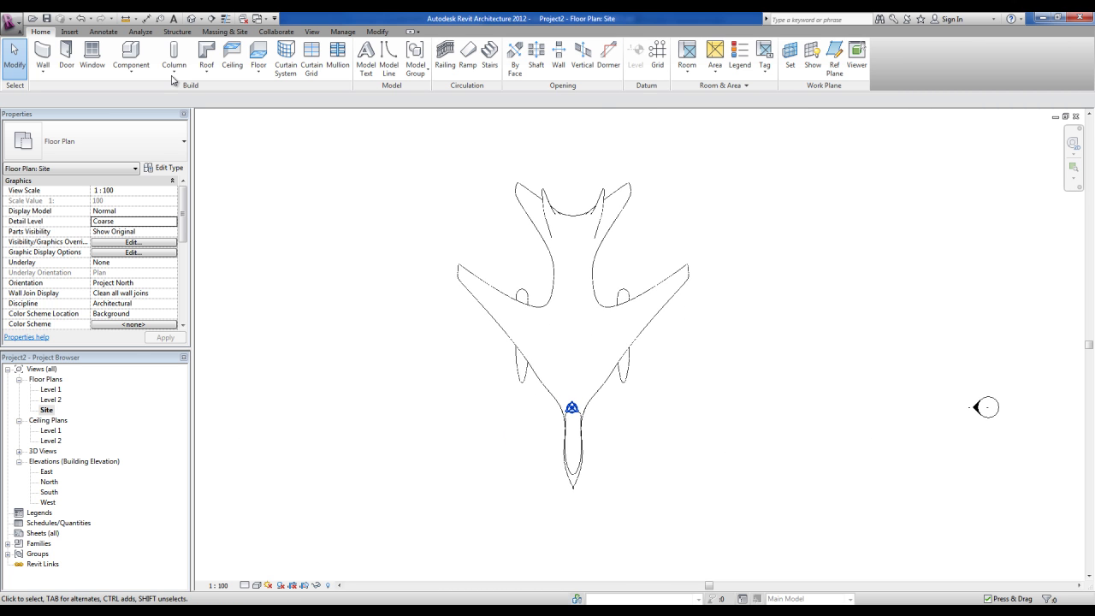
left_click(192, 18)
middle_click_drag(482, 338, 672, 438, "shift")
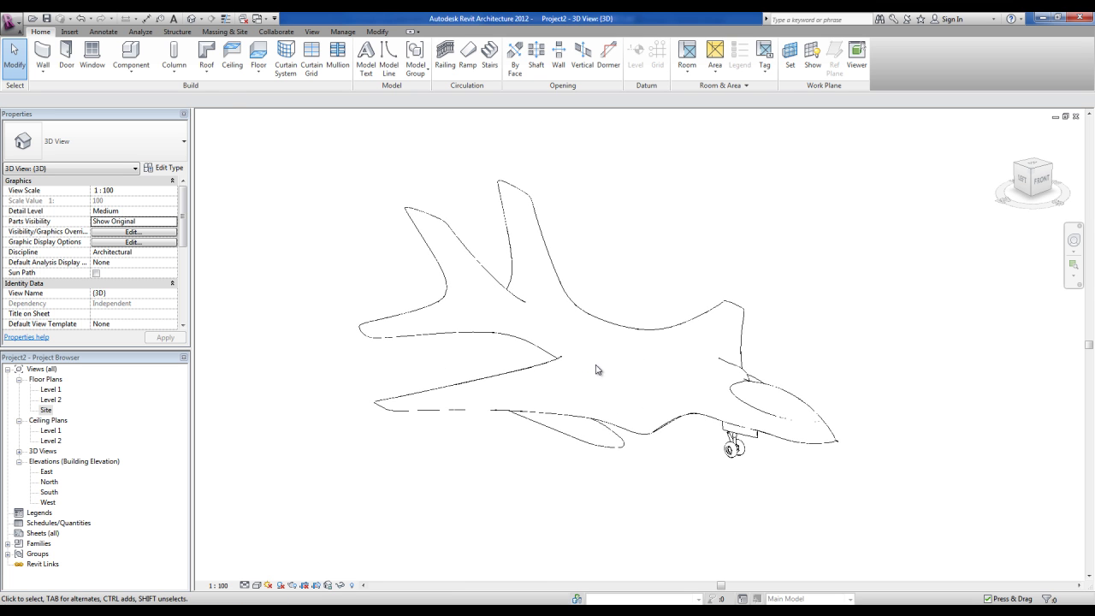
In Object Styles > Imported Objects, set the PLANE layer's material to Metal - Chrome
left_click(343, 32)
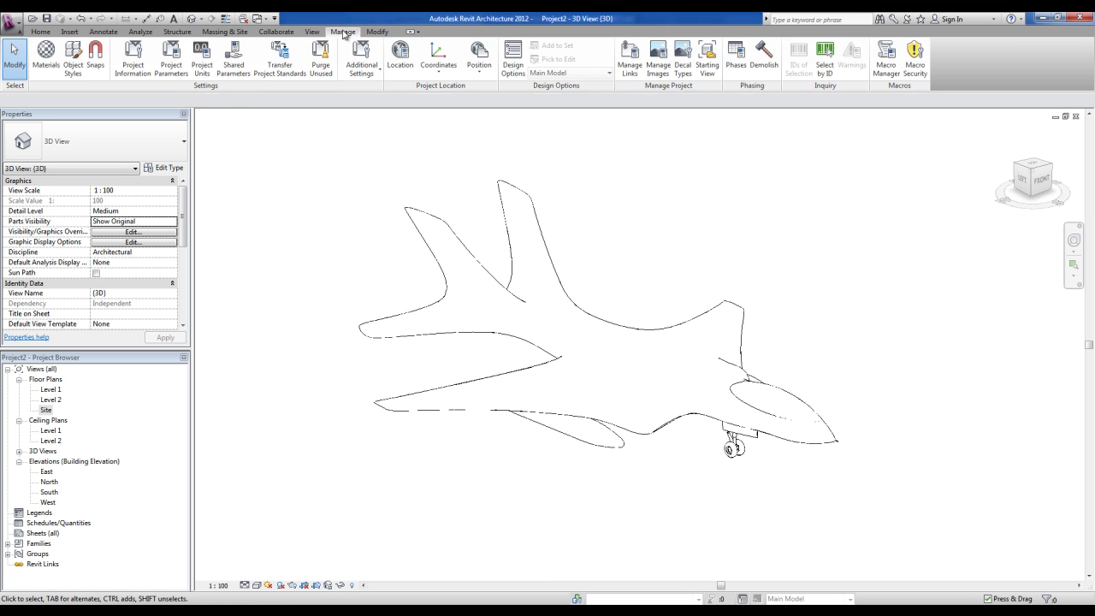
left_click(76, 75)
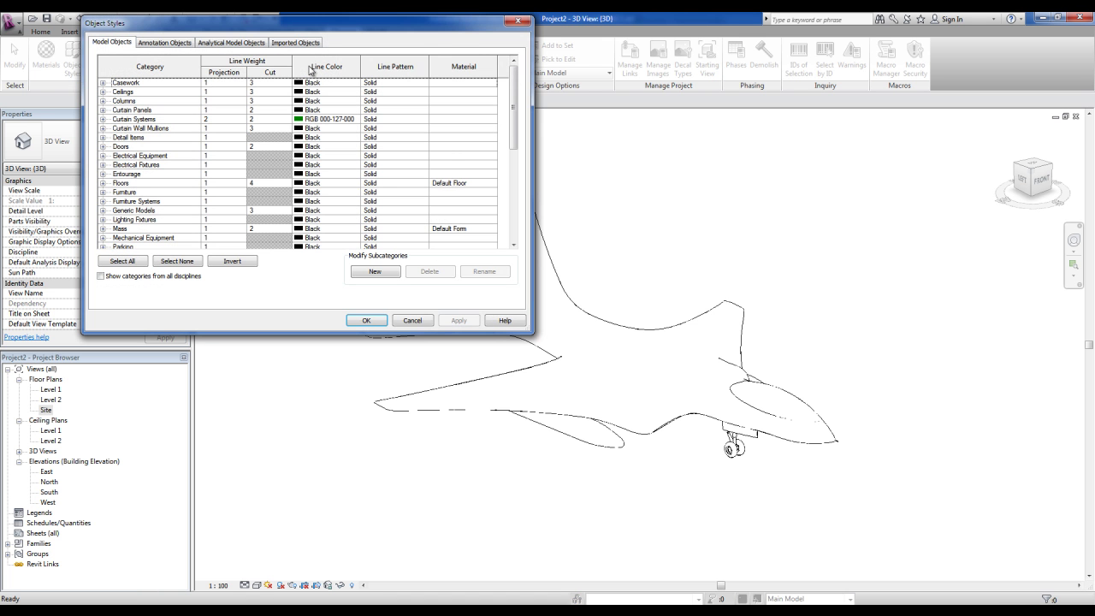
left_click(291, 44)
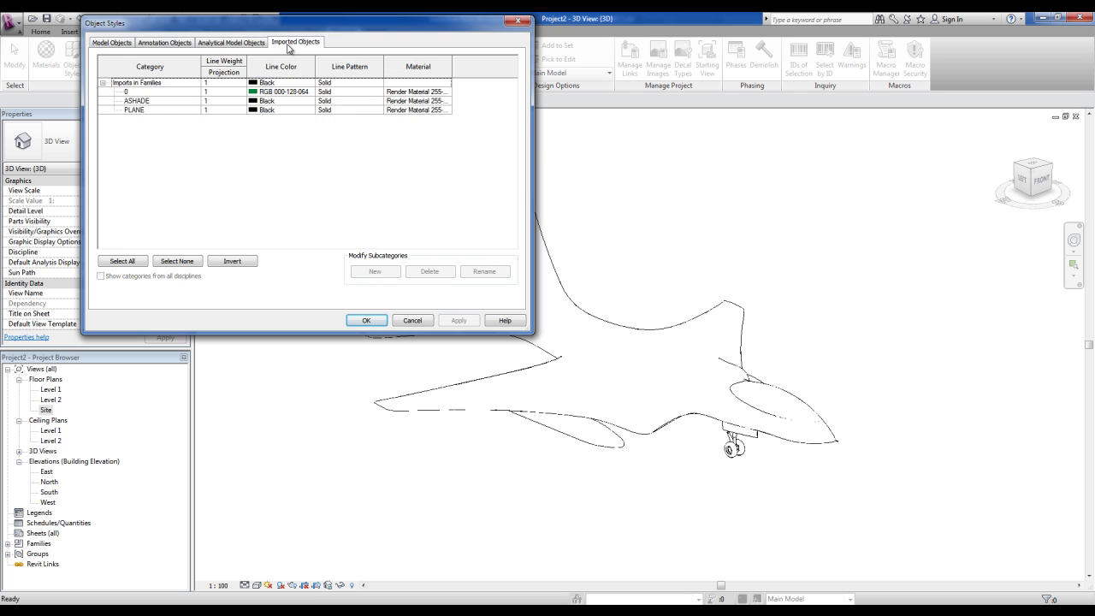
left_click(141, 110)
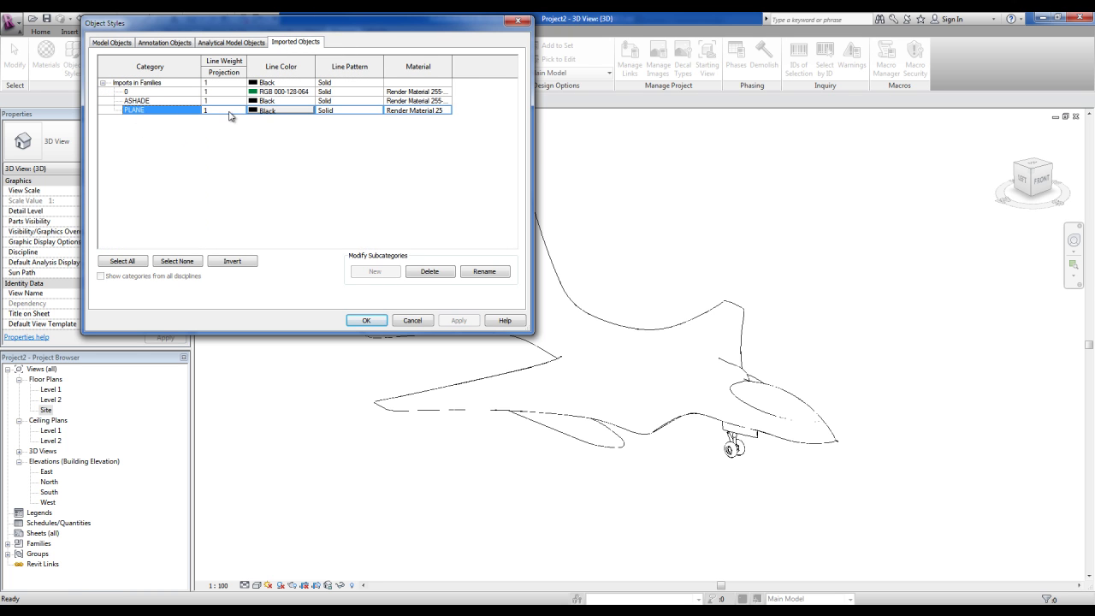
left_click(410, 115)
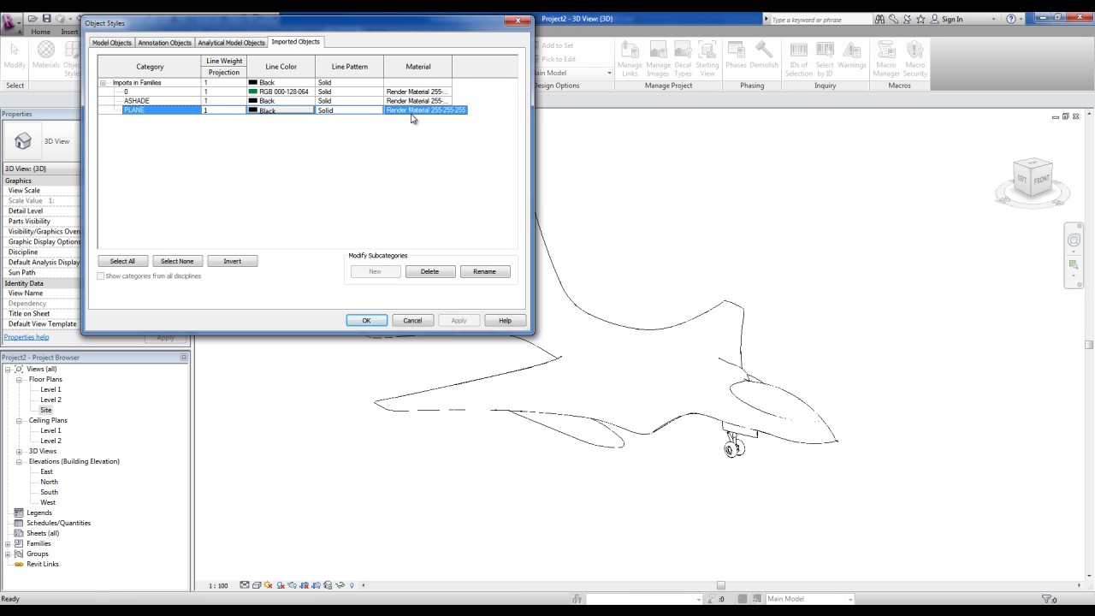
left_click(434, 115)
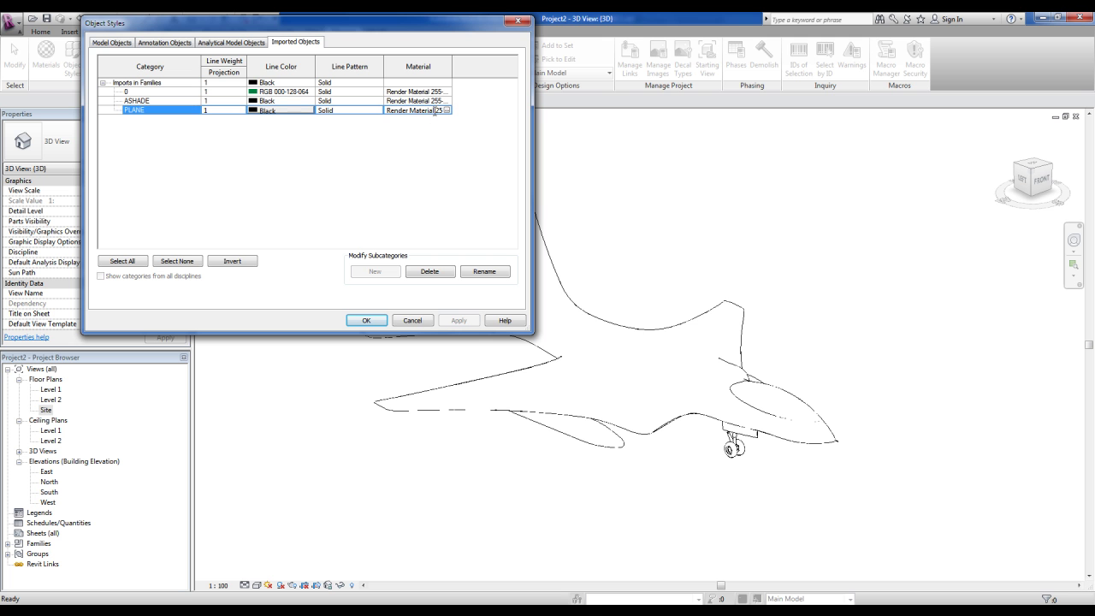
left_click(447, 111)
left_click(447, 110)
left_click_drag(639, 391, 637, 351)
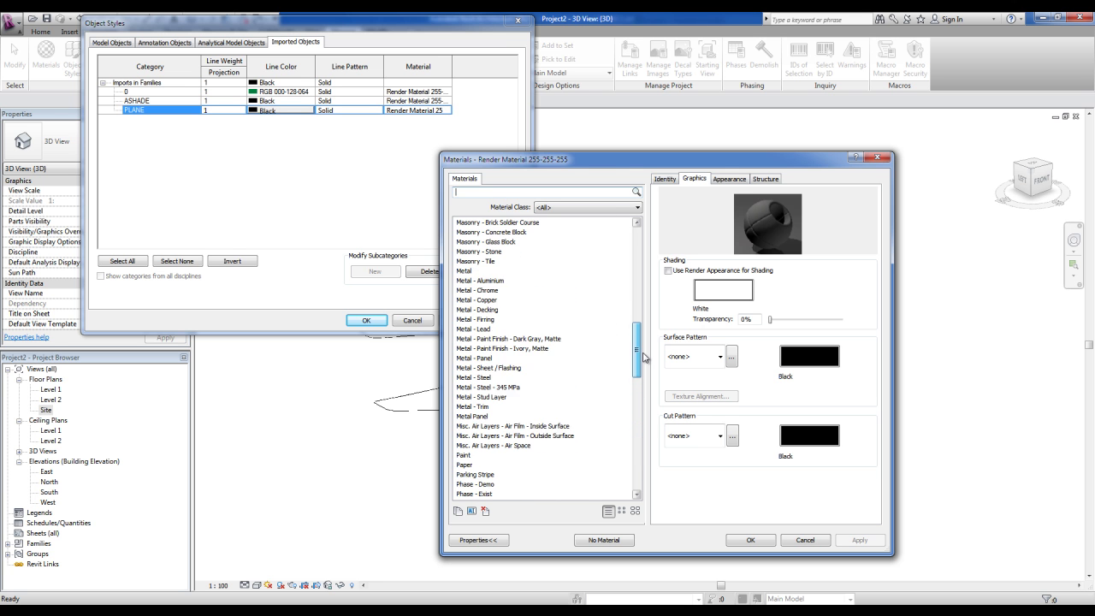
left_click(488, 291)
left_click(747, 540)
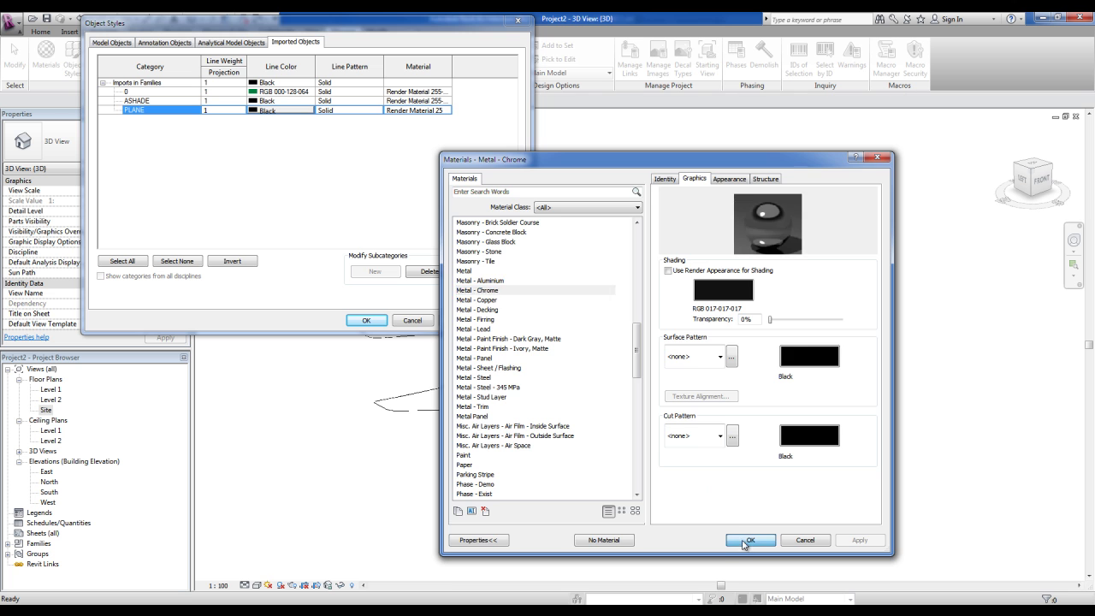
left_click(368, 324)
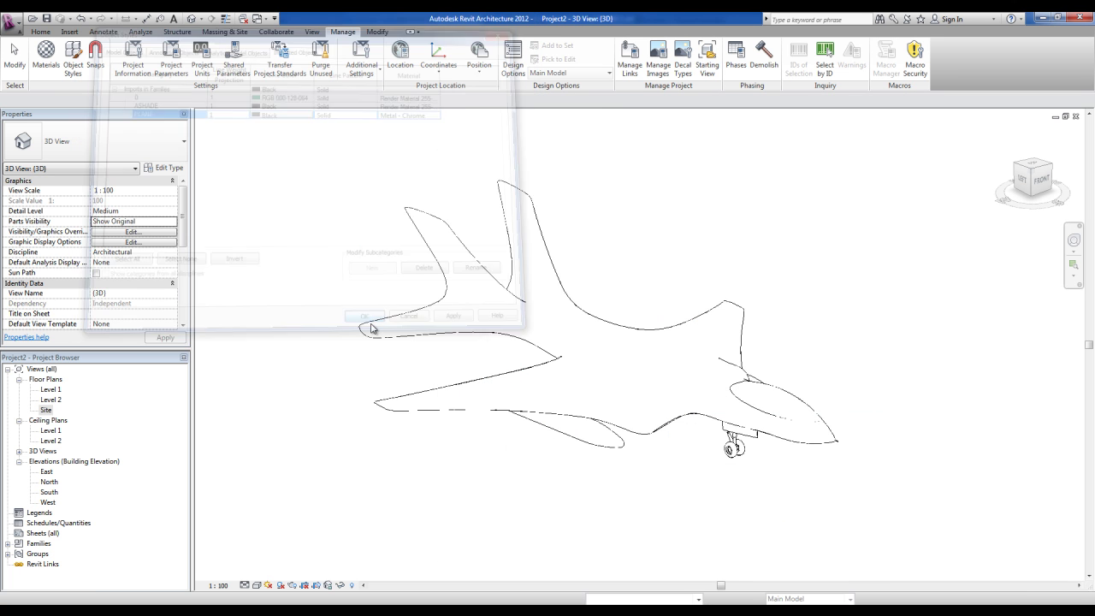
Render the 3D view at Medium quality, then close the Rendering dialog
left_click(295, 586)
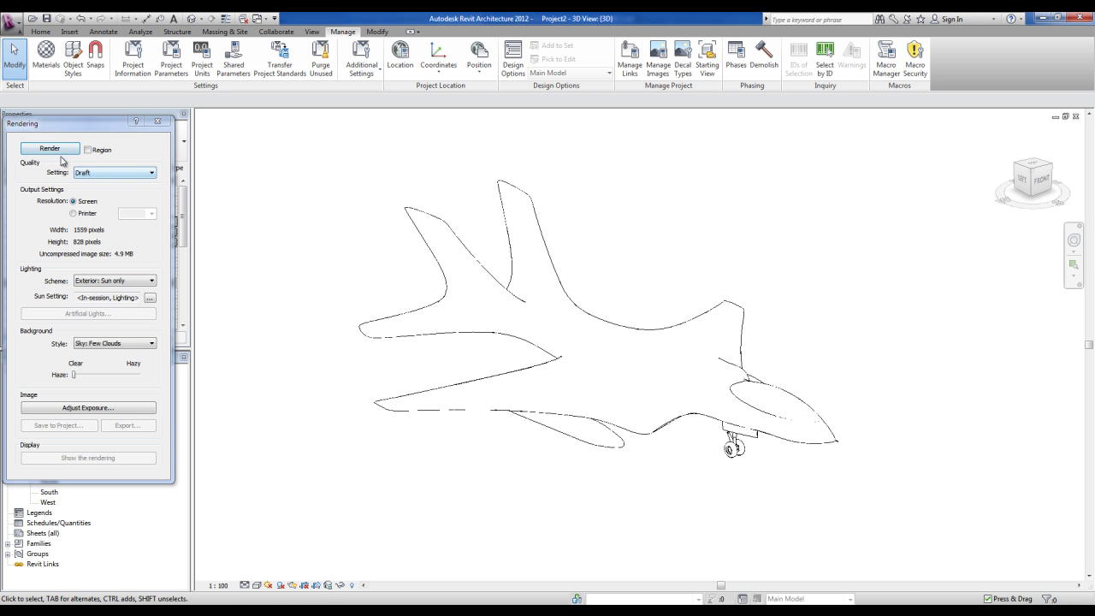
left_click(133, 174)
left_click(86, 202)
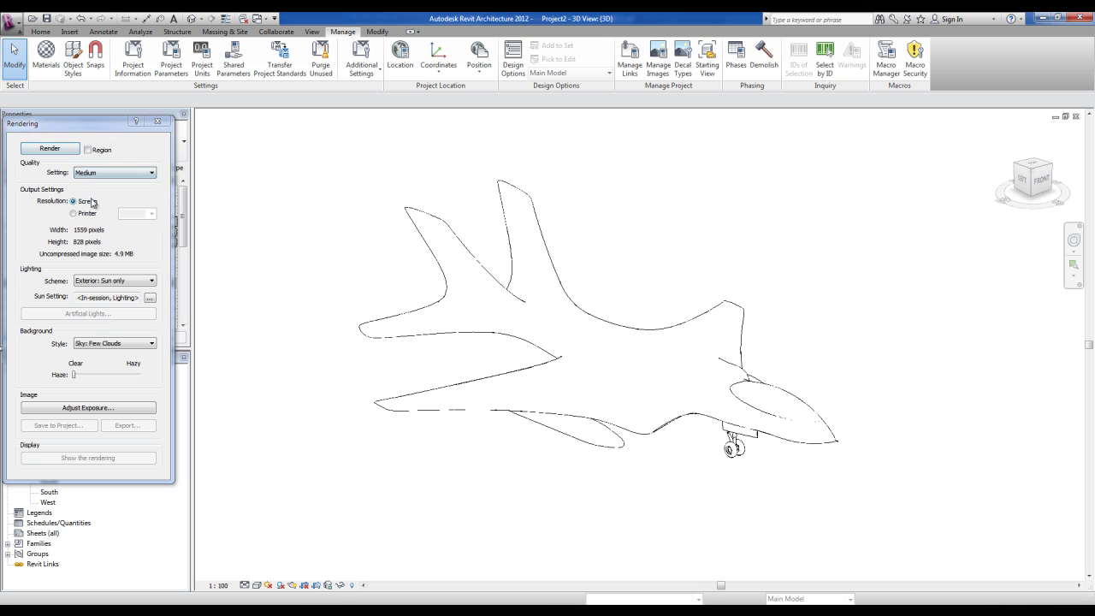
left_click(50, 150)
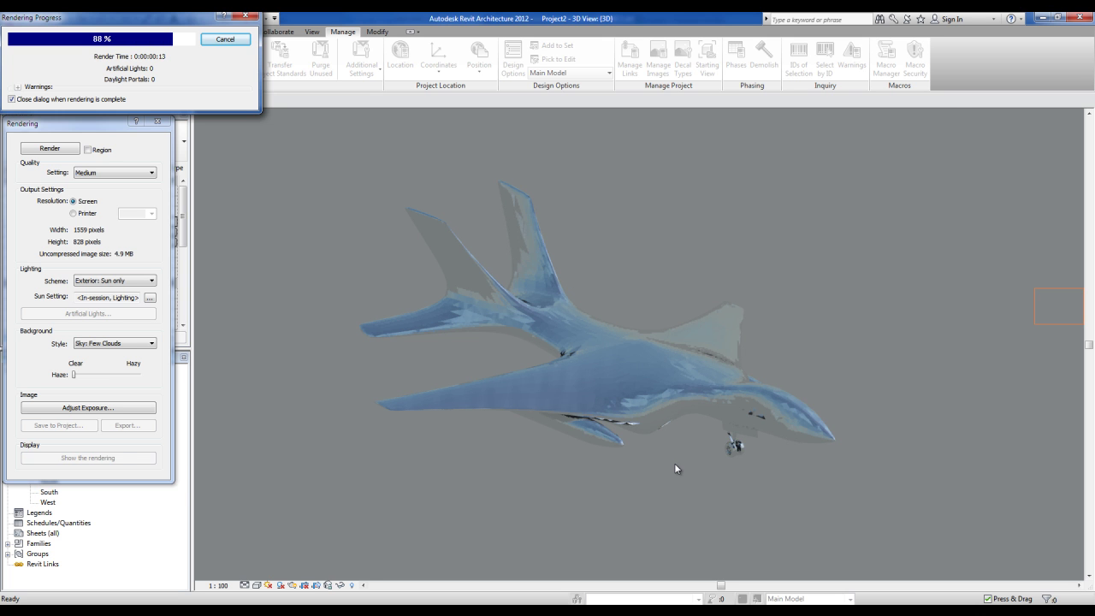
left_click(162, 123)
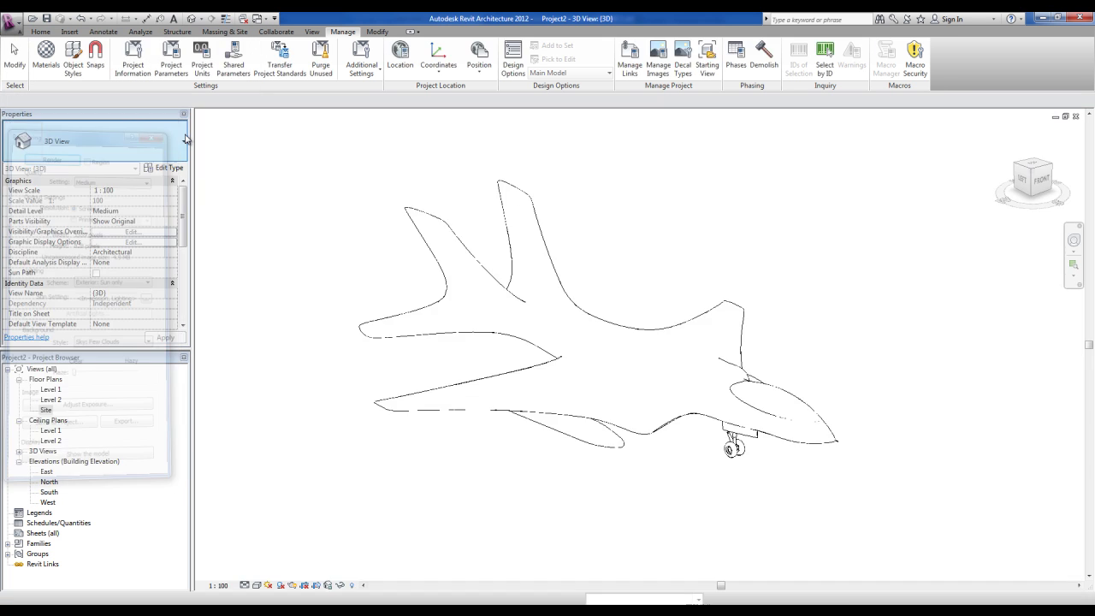
In the Site plan, draw a crosswise section across the plane, extending its depth over the jet
double_click(46, 409)
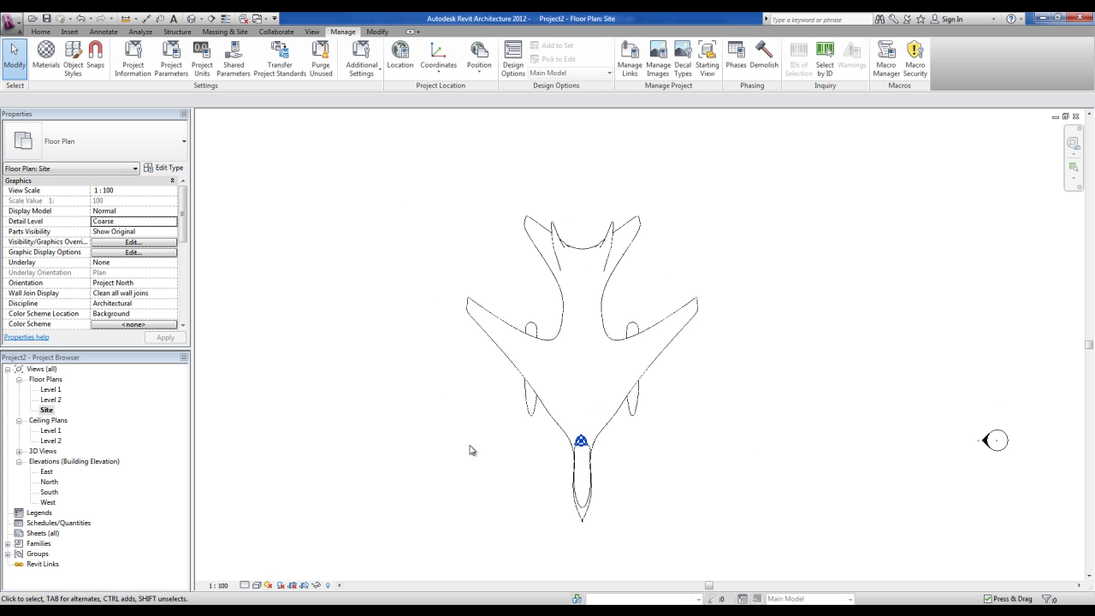
middle_click_drag(471, 450, 505, 447)
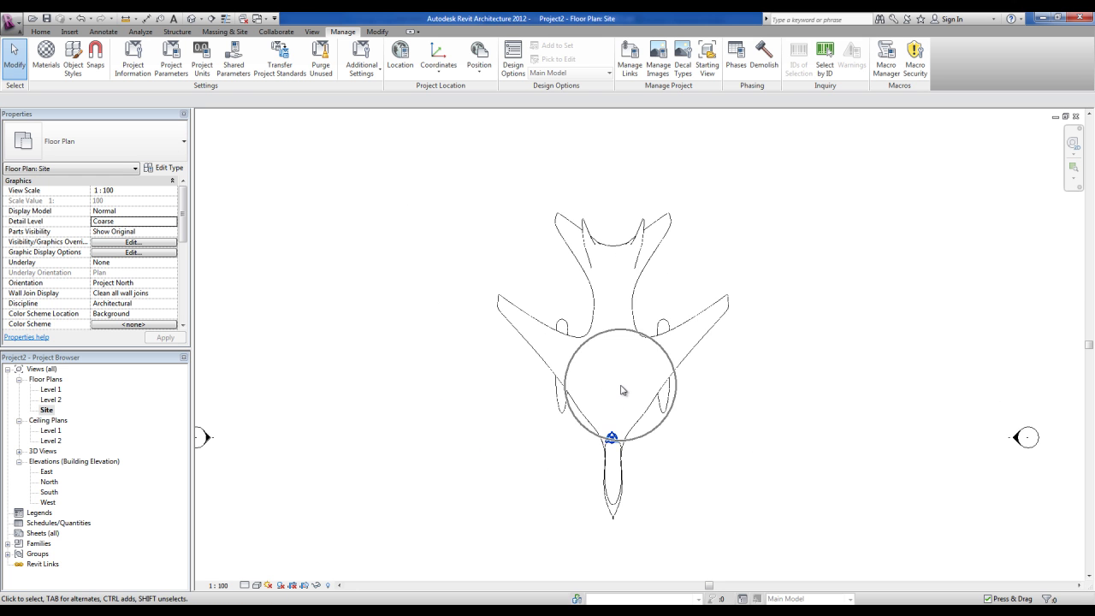
left_click(212, 19)
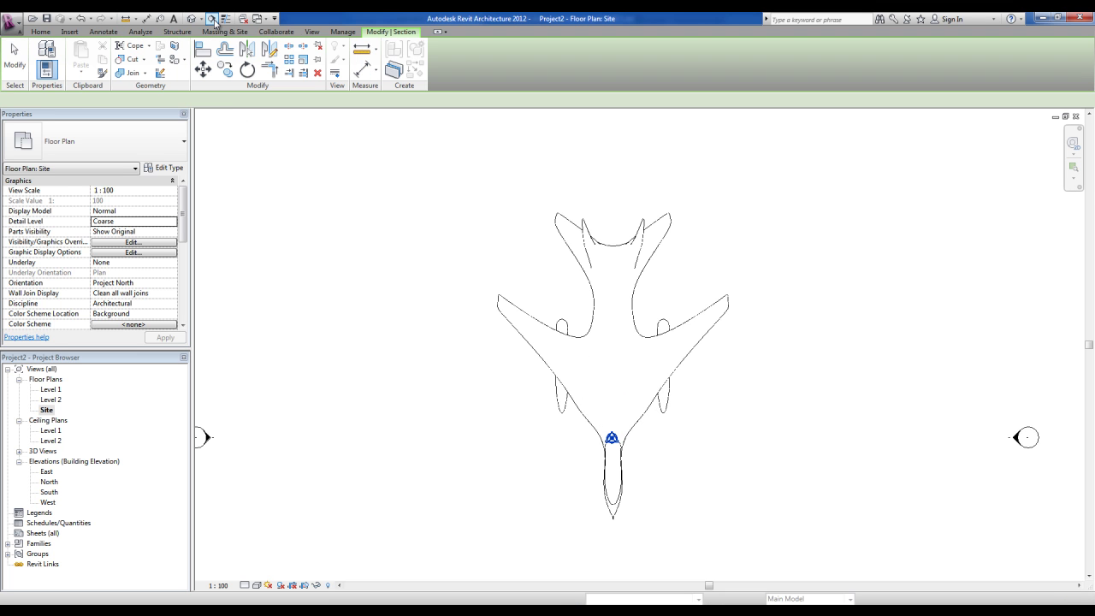
left_click(410, 364)
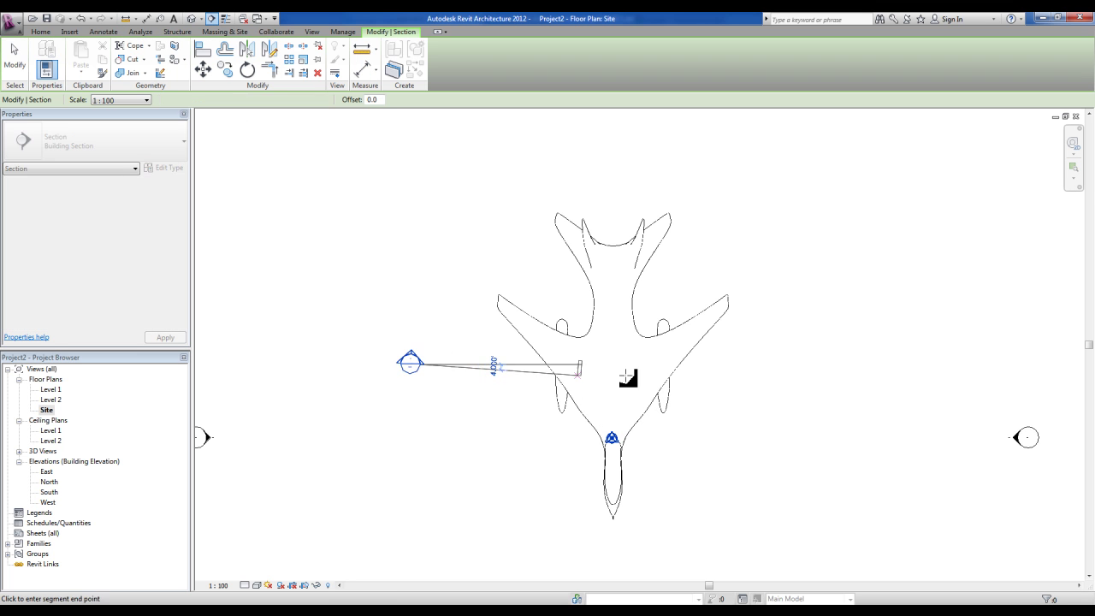
left_click(814, 364)
left_click_drag(617, 314, 616, 178)
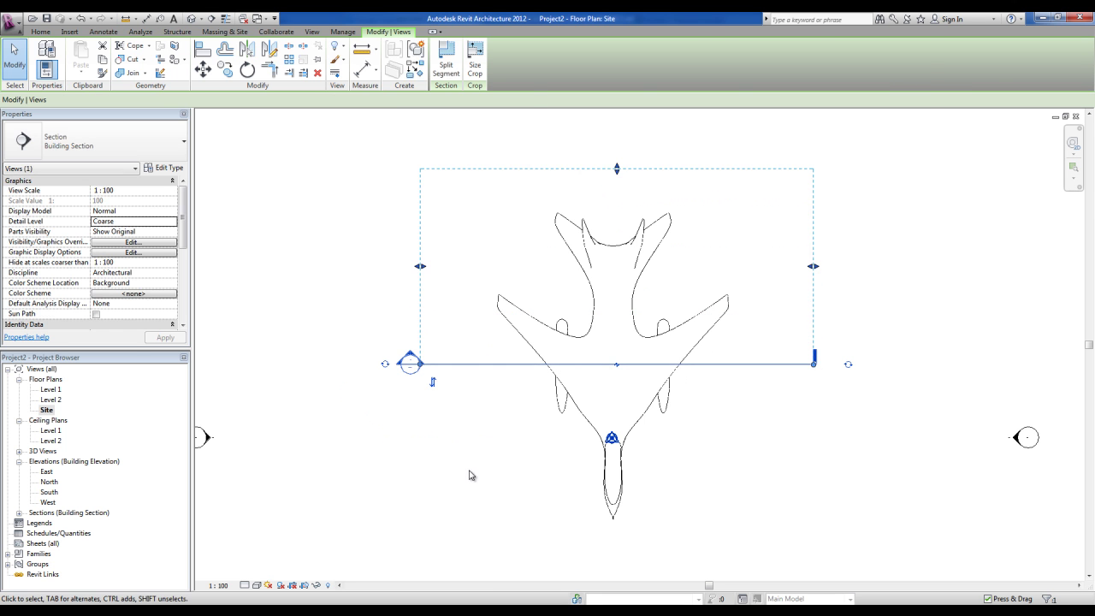
left_click(470, 472)
Open the Section 1 view and center the plane's profile
double_click(411, 361)
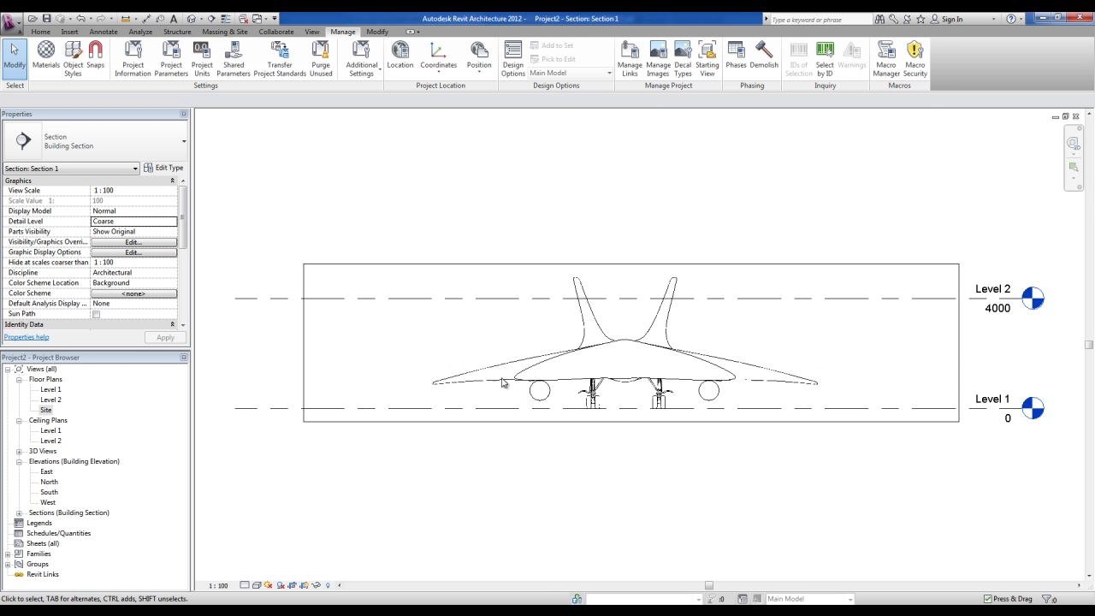
scroll(506, 384, "up", 5)
middle_click_drag(554, 421, 554, 421)
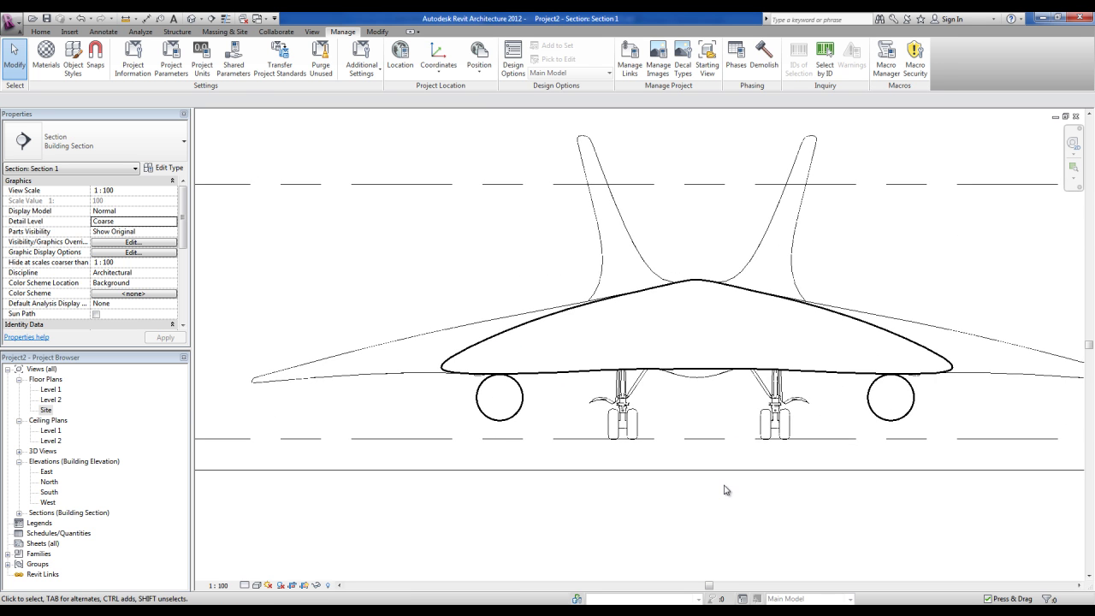
scroll(725, 490, "down", 4)
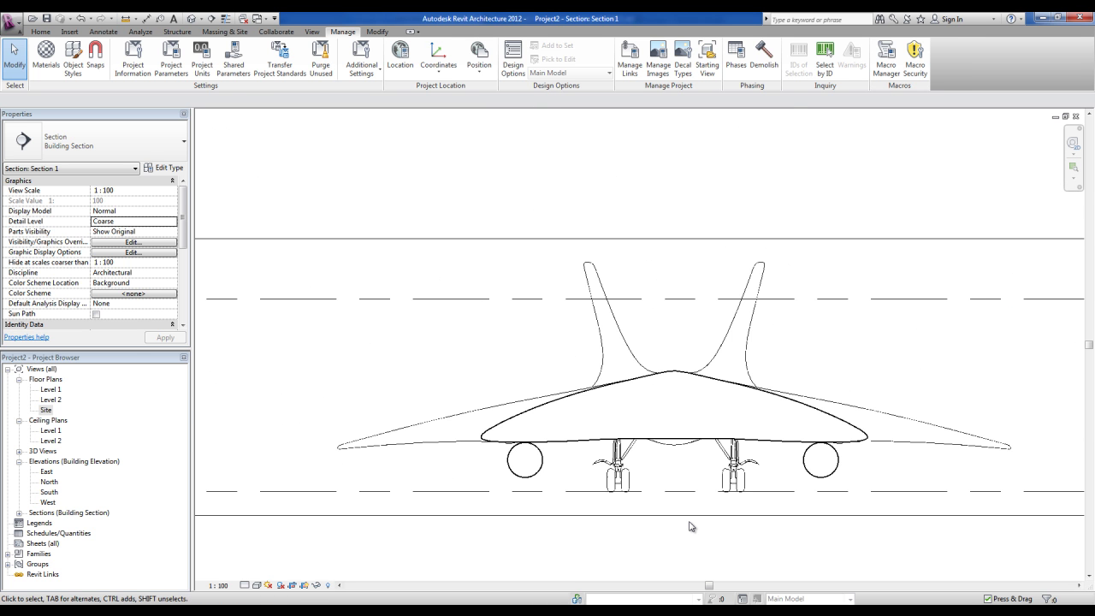
In the Site plan, draw a lengthwise section along the fuselage from top to bottom
double_click(45, 410)
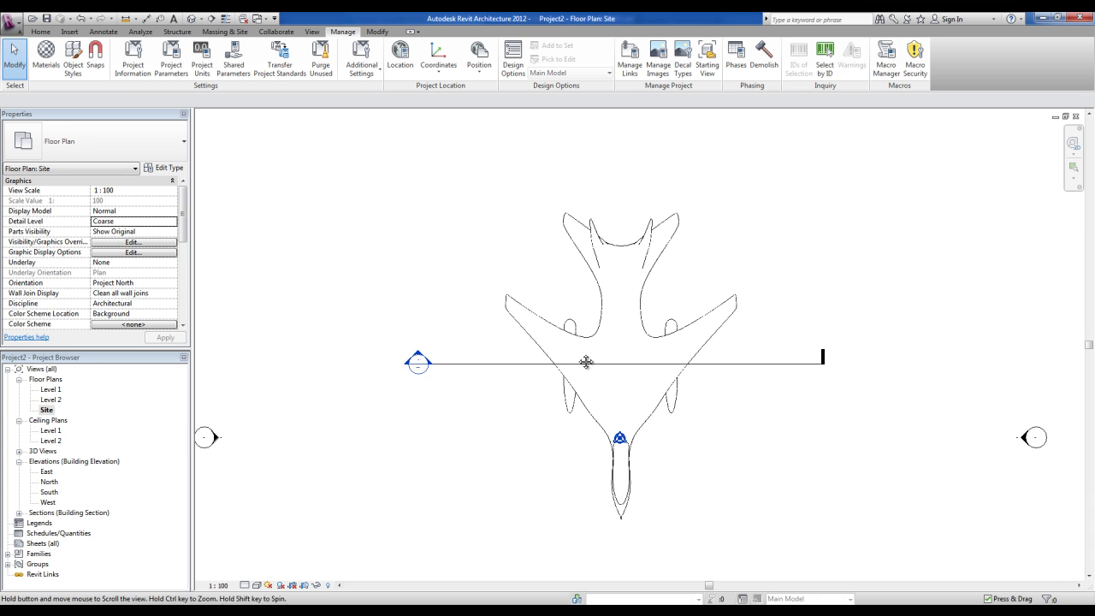
left_click(210, 18)
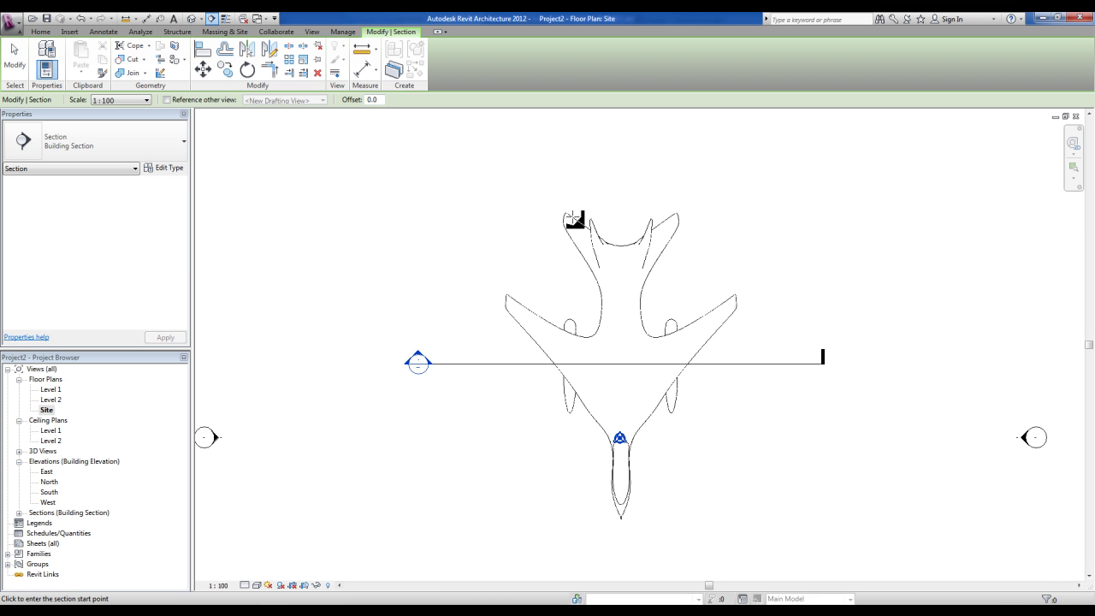
left_click(601, 137)
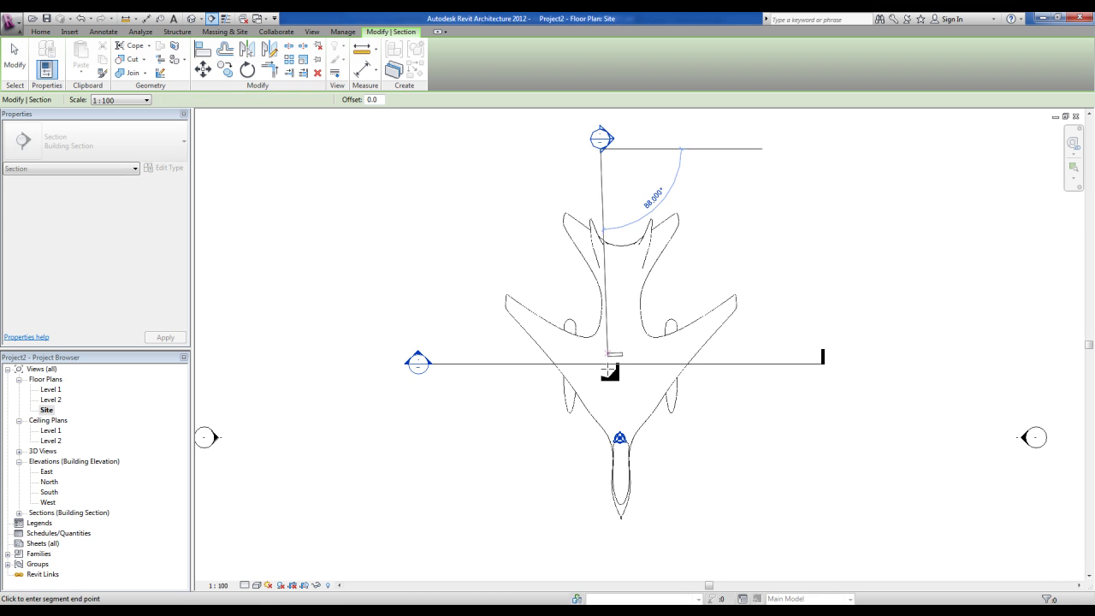
scroll(607, 374, "down", 2)
left_click(606, 523)
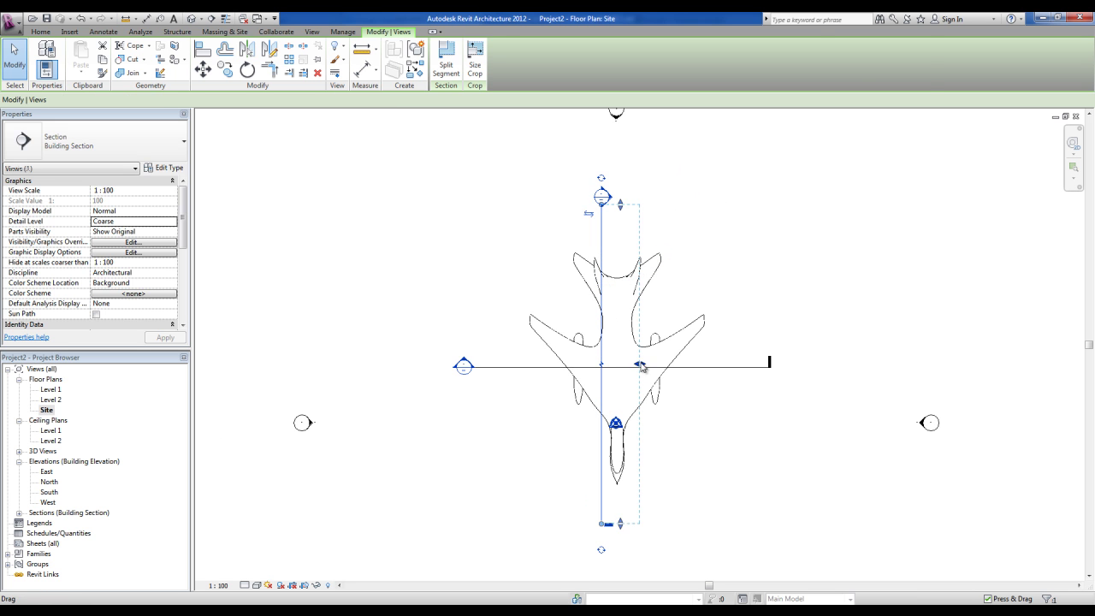
key("Escape")
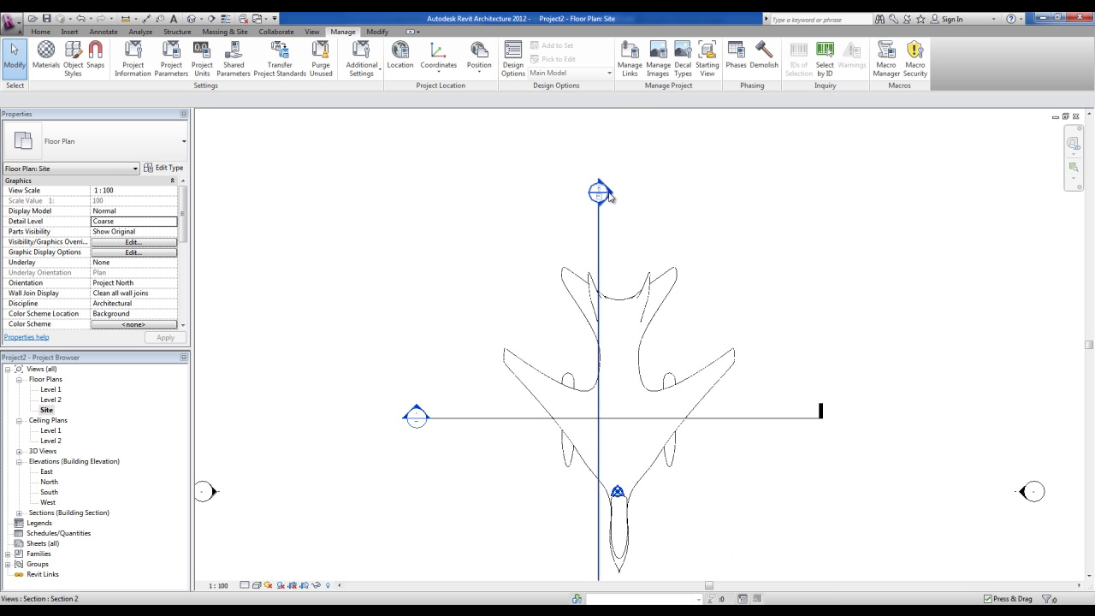
Open the Section 2 view to inspect the jet's side profile
double_click(602, 196)
scroll(459, 406, "up", 6)
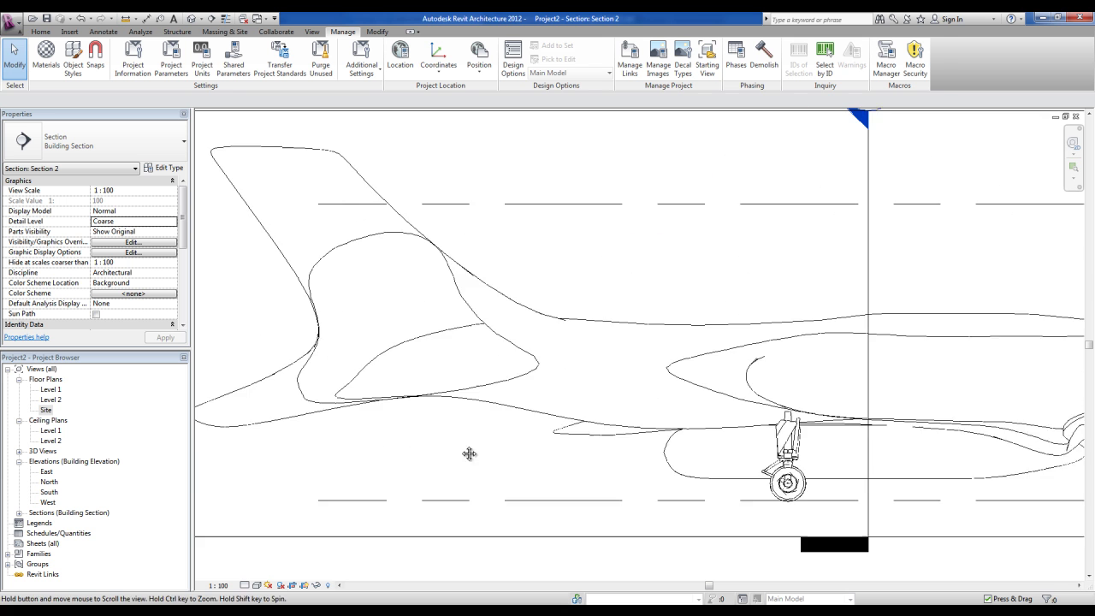
scroll(313, 448, "down", 6)
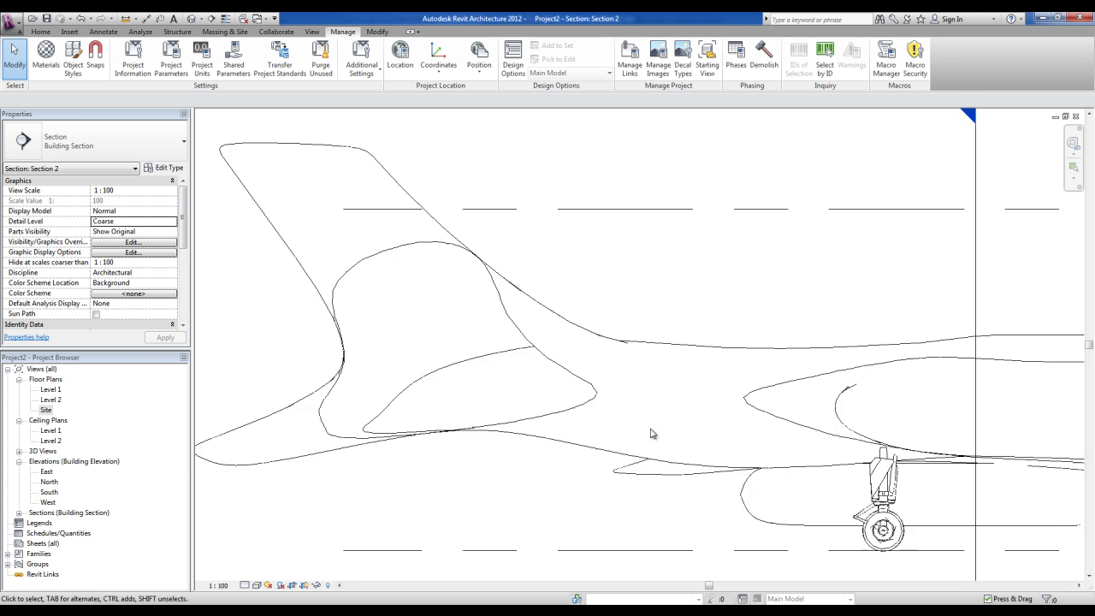
scroll(794, 390, "down", 3)
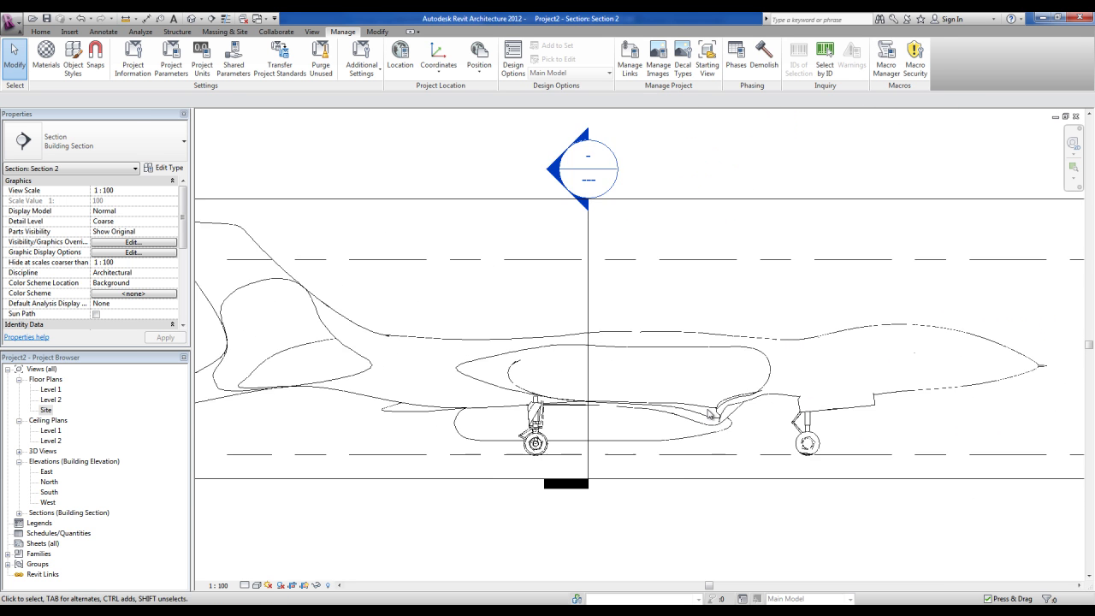
scroll(765, 462, "up", 3)
scroll(764, 462, "down", 5)
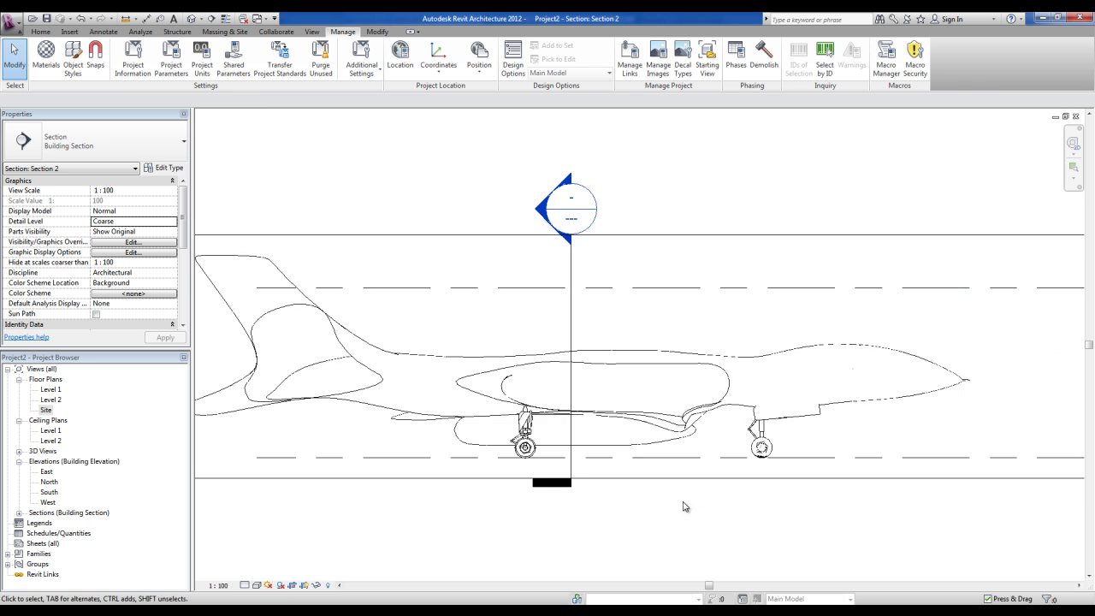
Return to the Default 3D View and reposition the plane in view
left_click(191, 18)
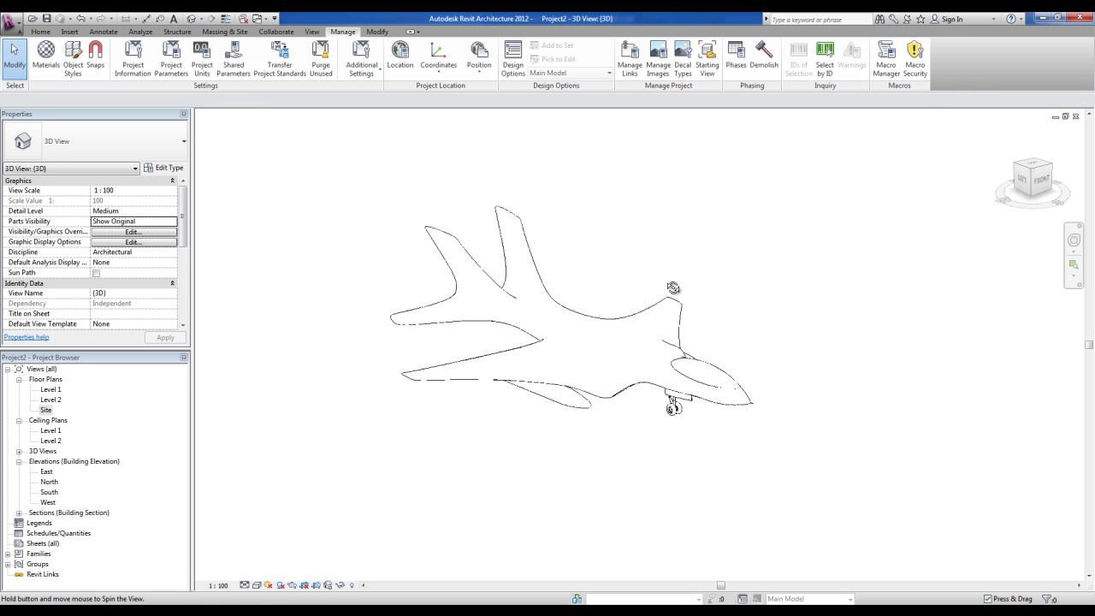
middle_click_drag(673, 294, 678, 300, "shift")
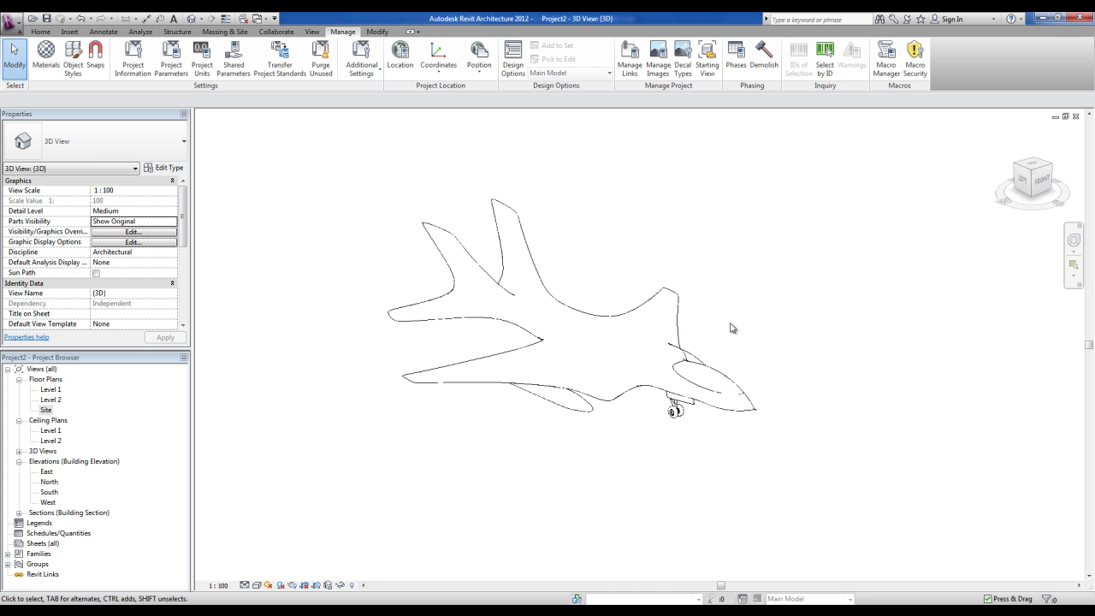
middle_click_drag(731, 328, 779, 353)
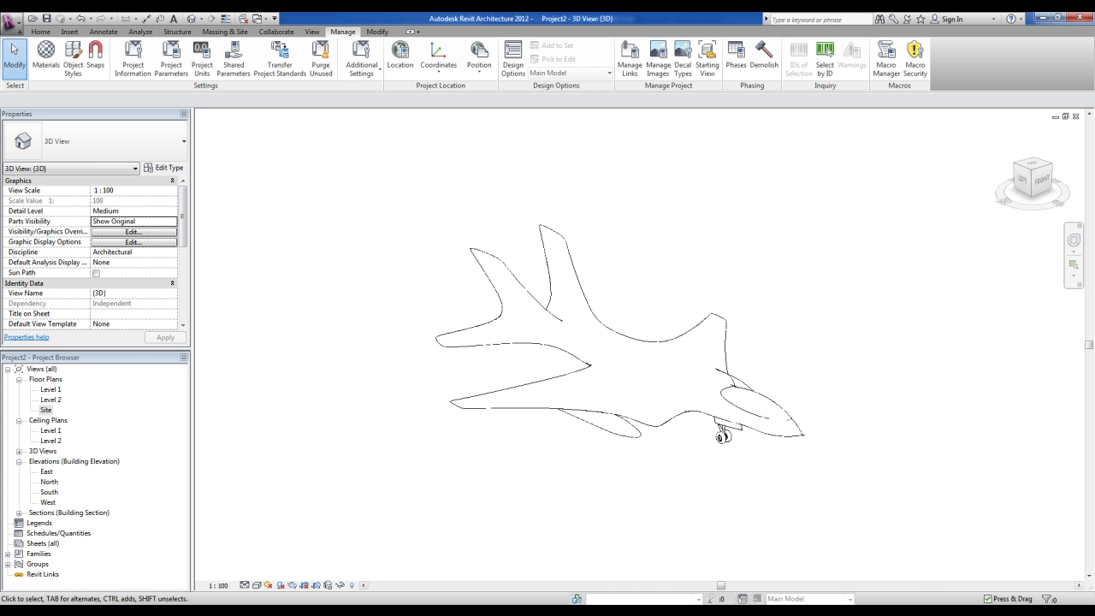